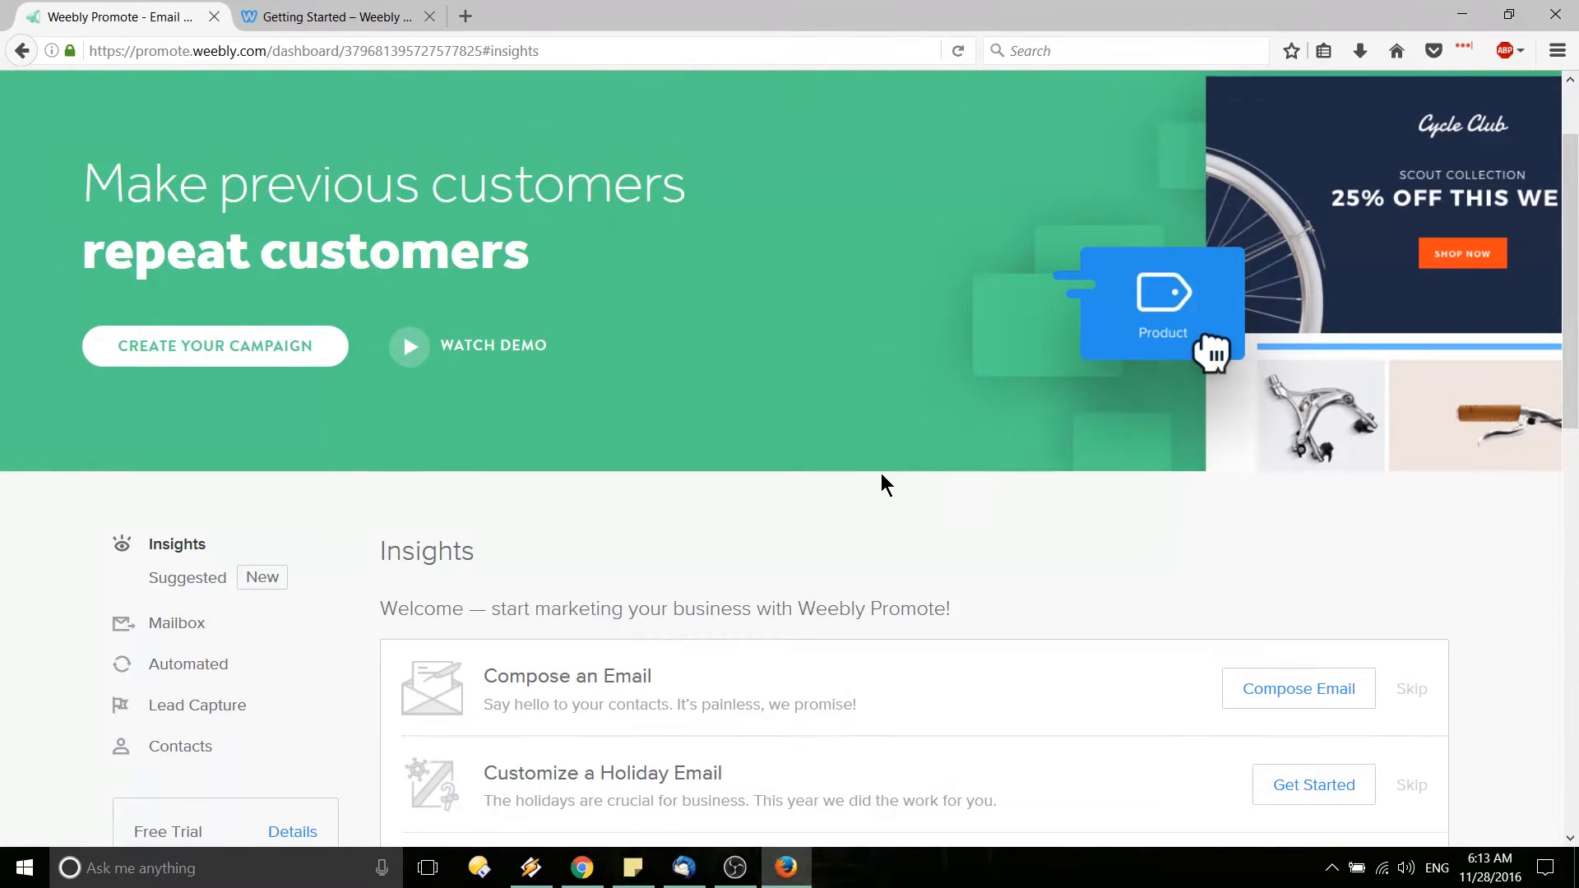
Step: Check the options for adding contacts, including importing them from a file, and close the dialog without adding any
scroll(880, 474, "down", 2)
scroll(880, 474, "up", 2)
scroll(881, 479, "down", 2)
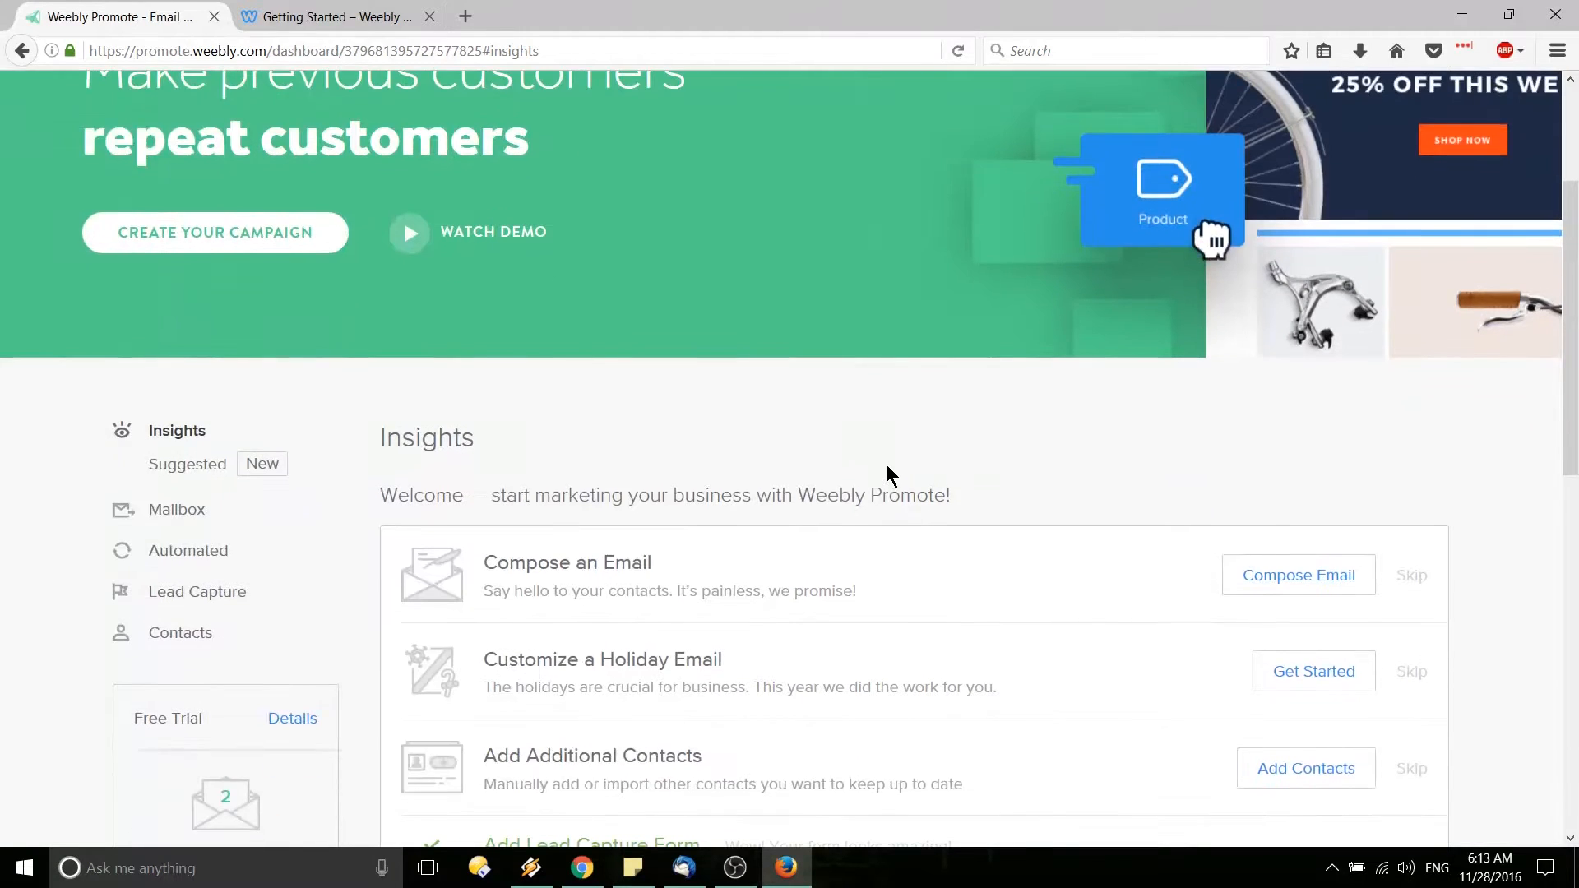
scroll(886, 472, "down", 2)
scroll(885, 464, "down", 2)
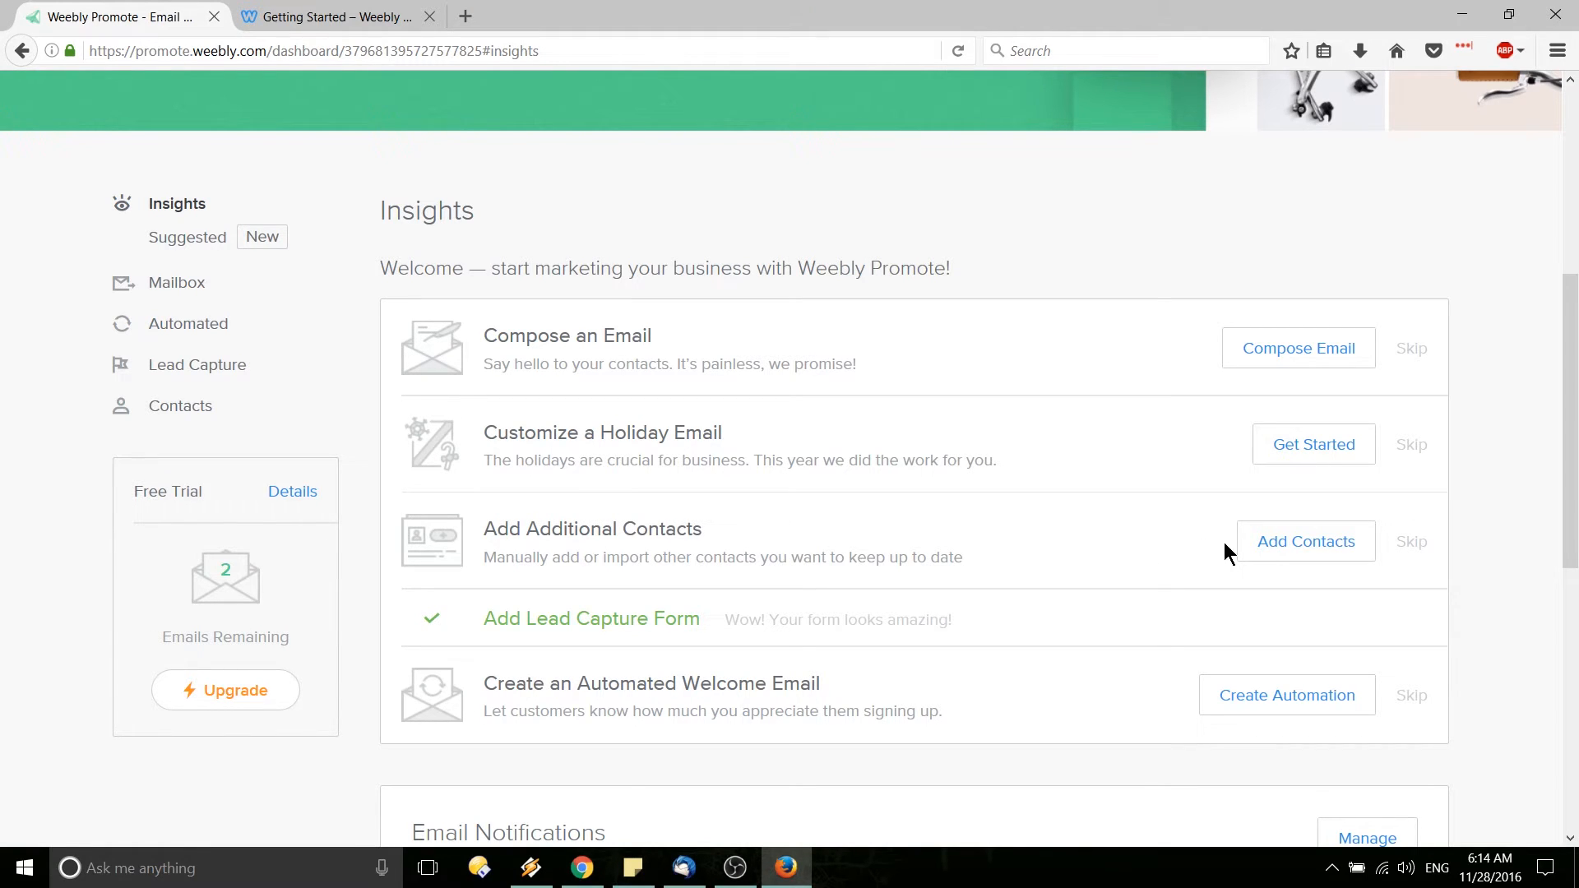
left_click(1274, 550)
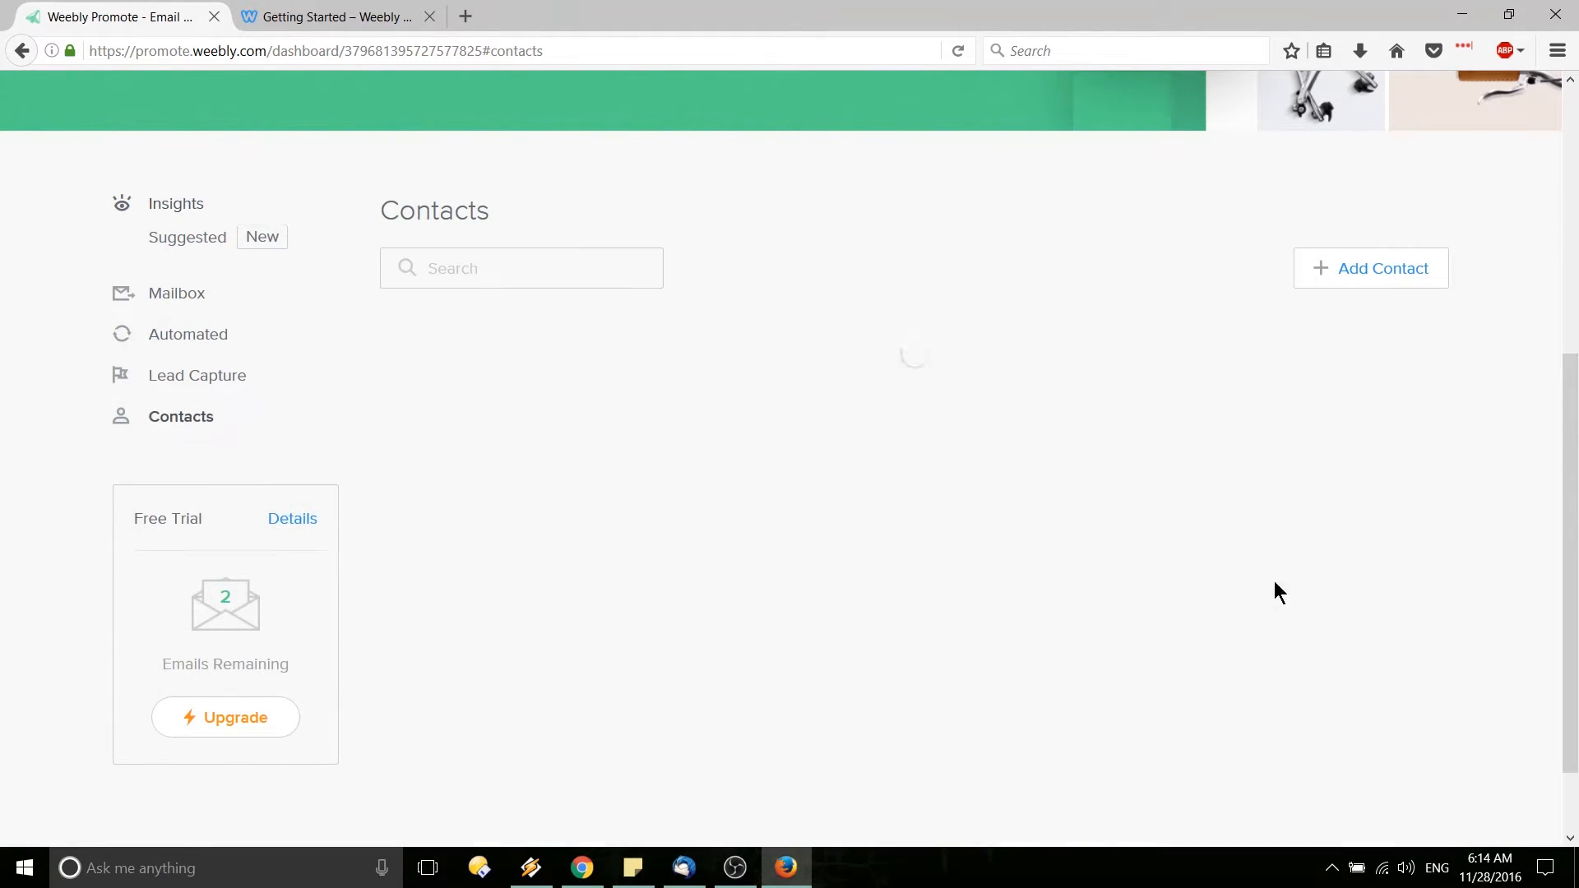
left_click(1348, 271)
left_click(798, 417)
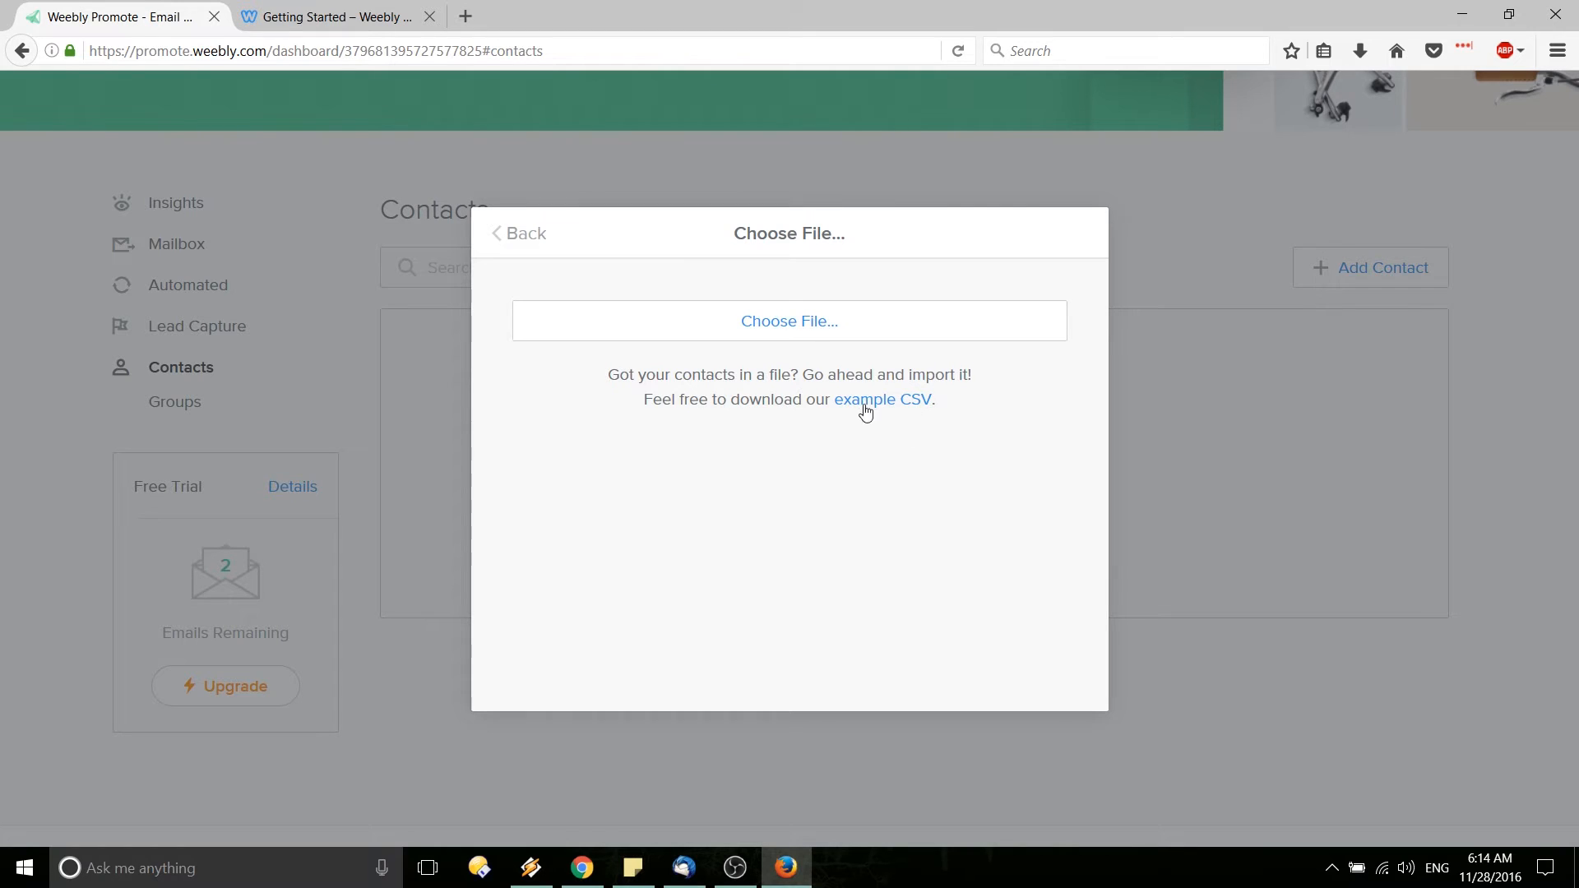
left_click(526, 238)
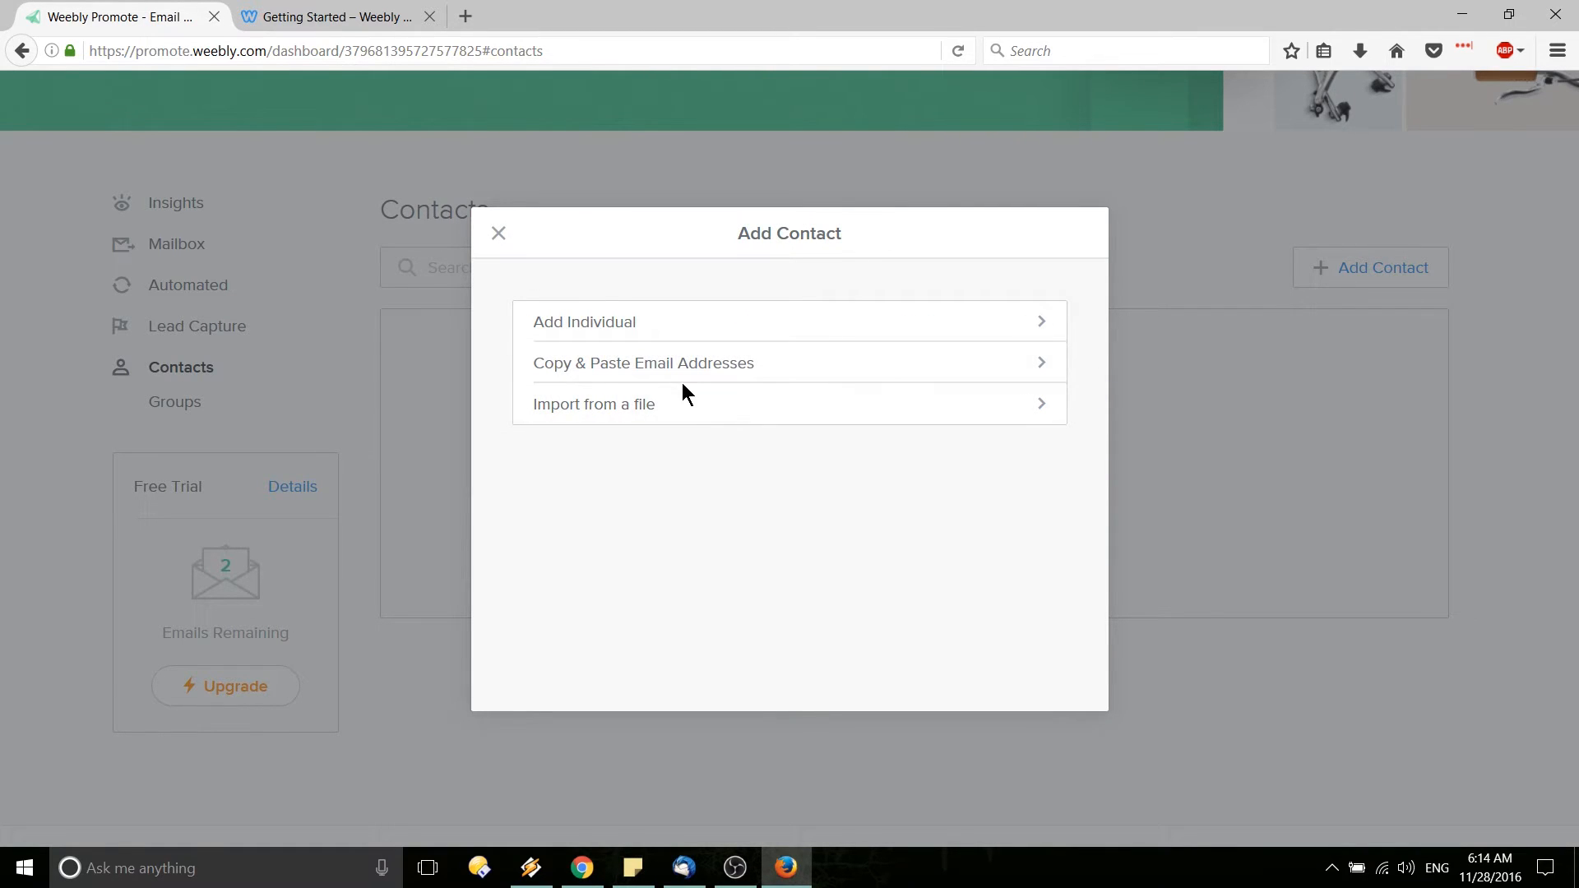
left_click(498, 233)
Step: Return to the Insights overview and review its suggested marketing tasks
scroll(758, 403, "down", 5)
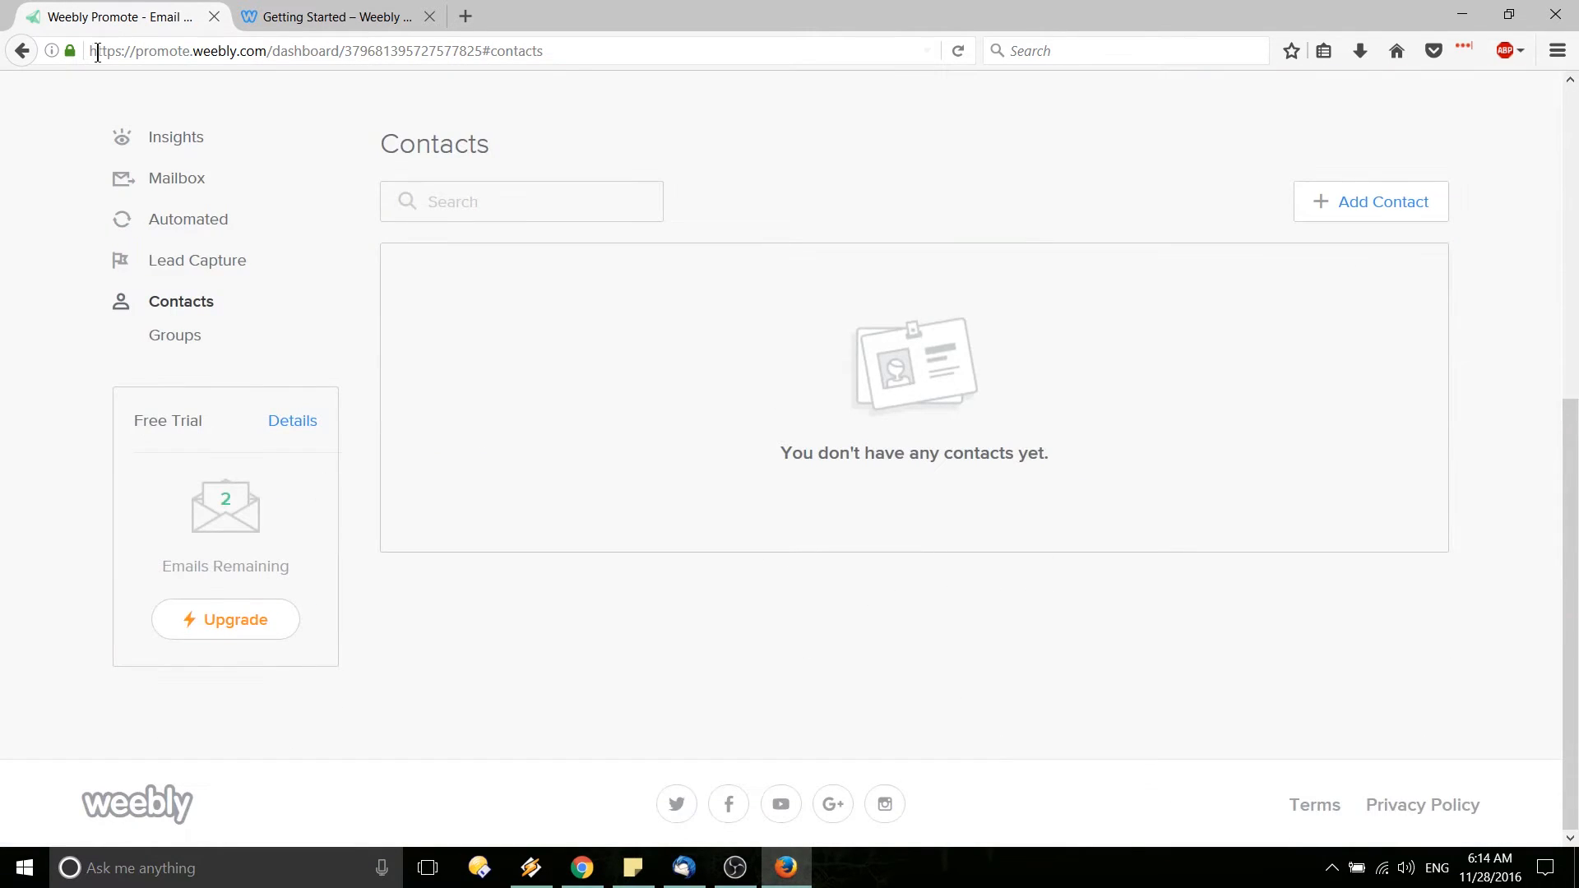
left_click(171, 139)
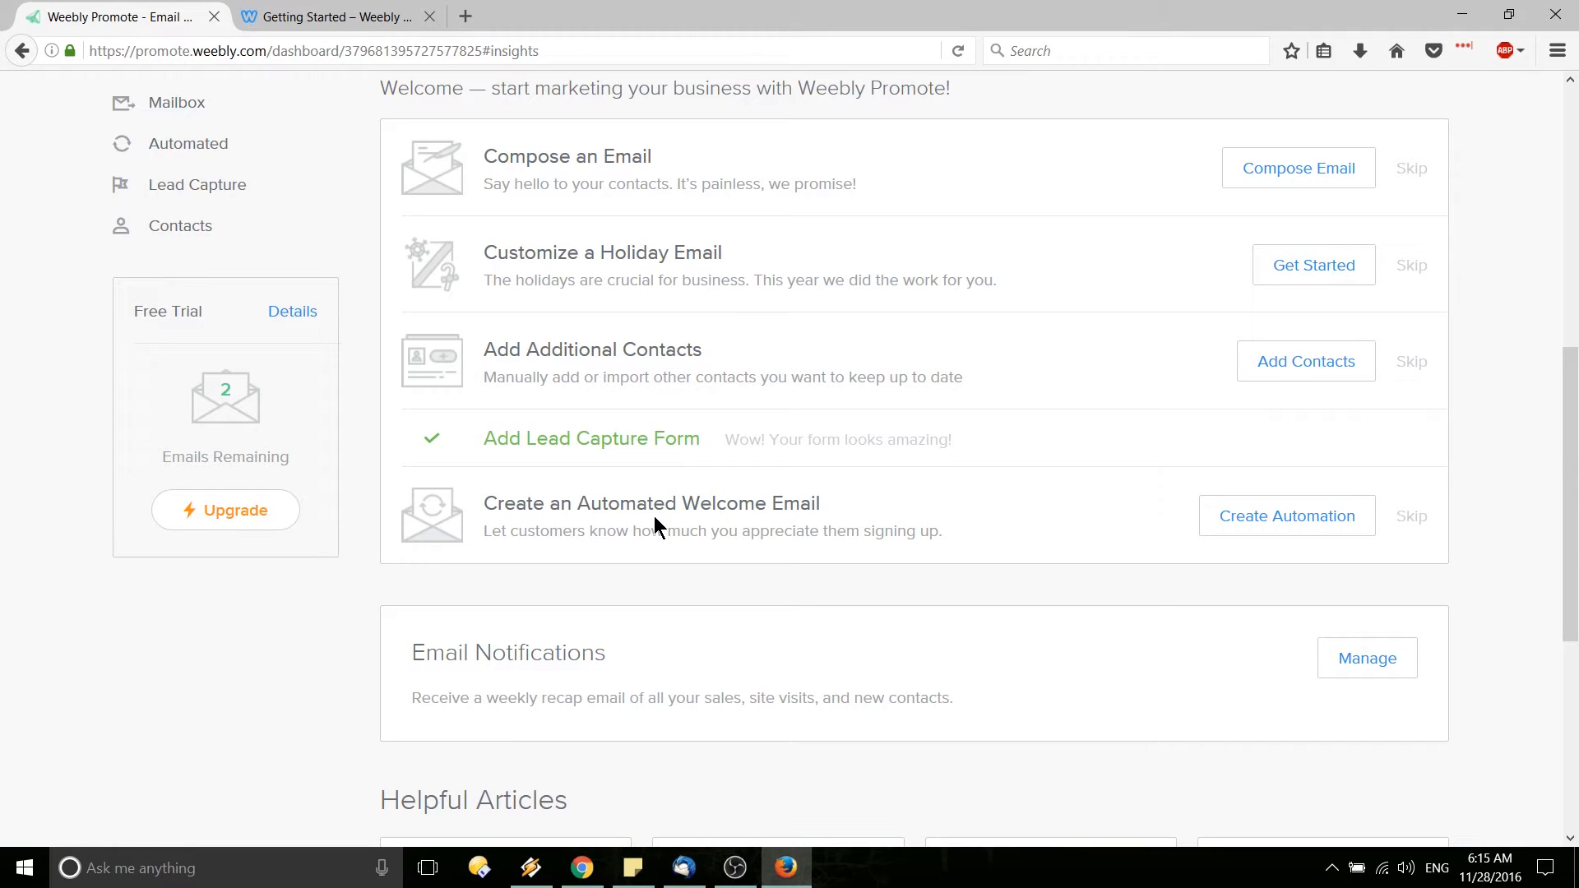
scroll(465, 567, "up", 2)
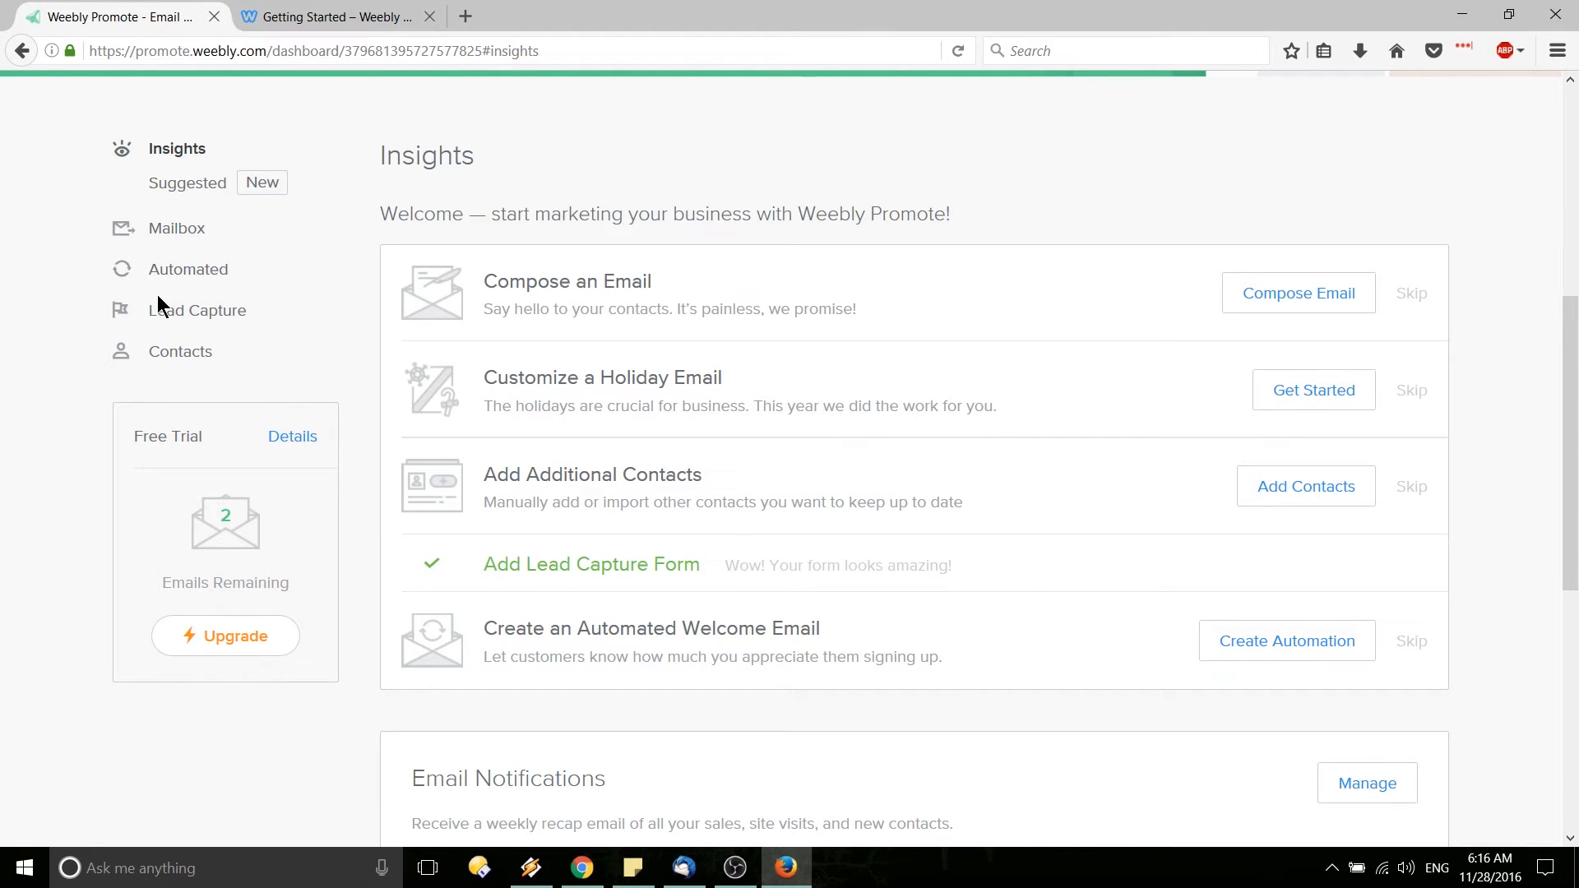
Step: Start a new lead capture form and compare the Smart Bar, Welcome Mat and Anchored form types
left_click(220, 306)
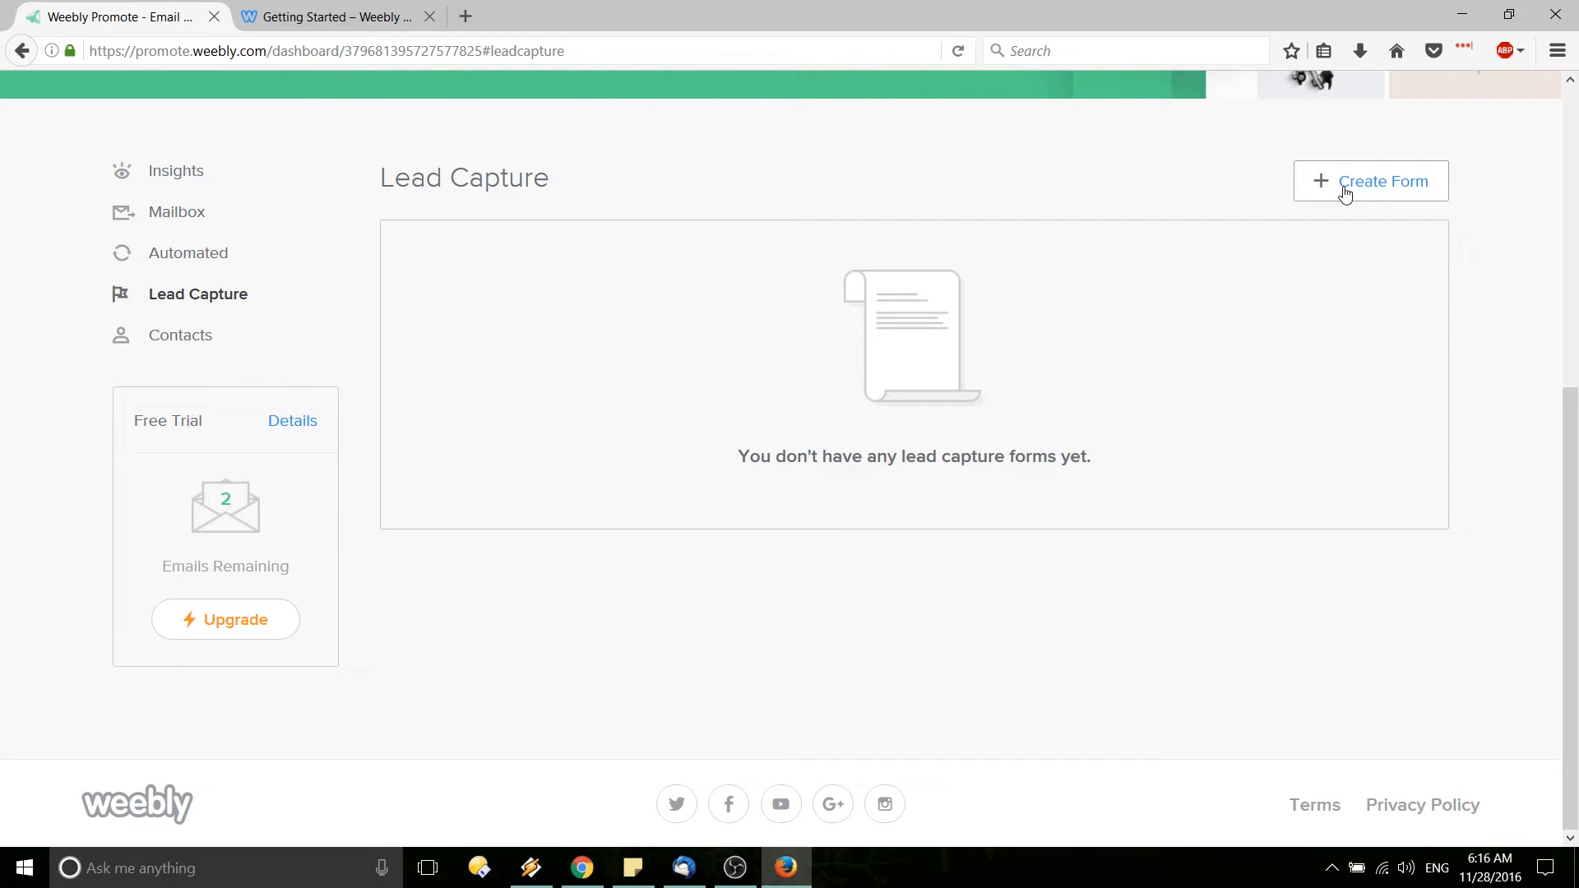
left_click(1345, 194)
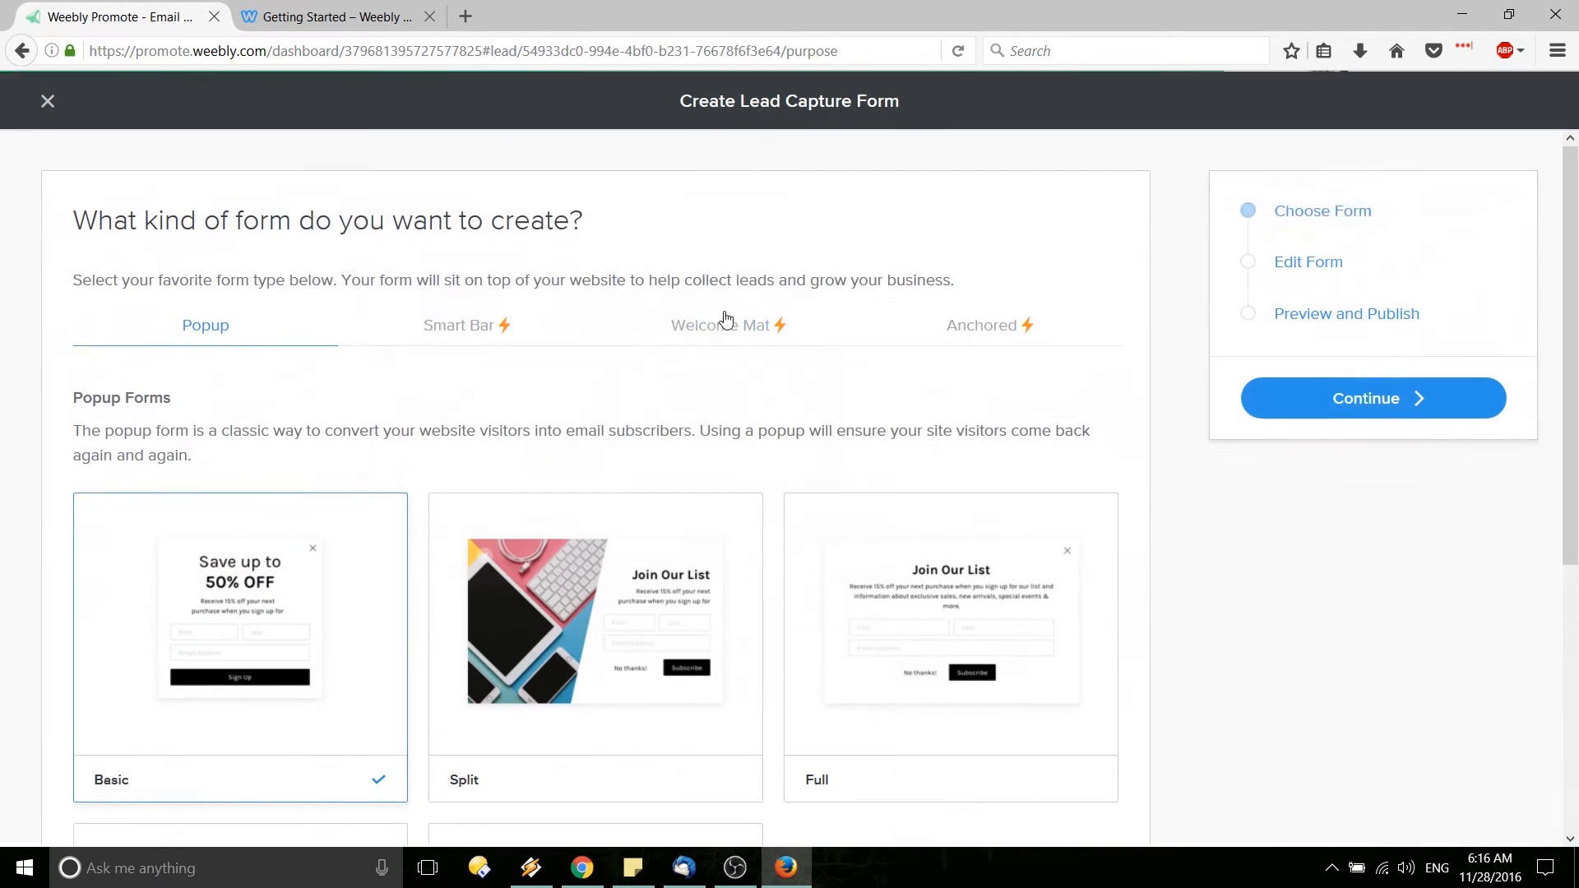
left_click(477, 337)
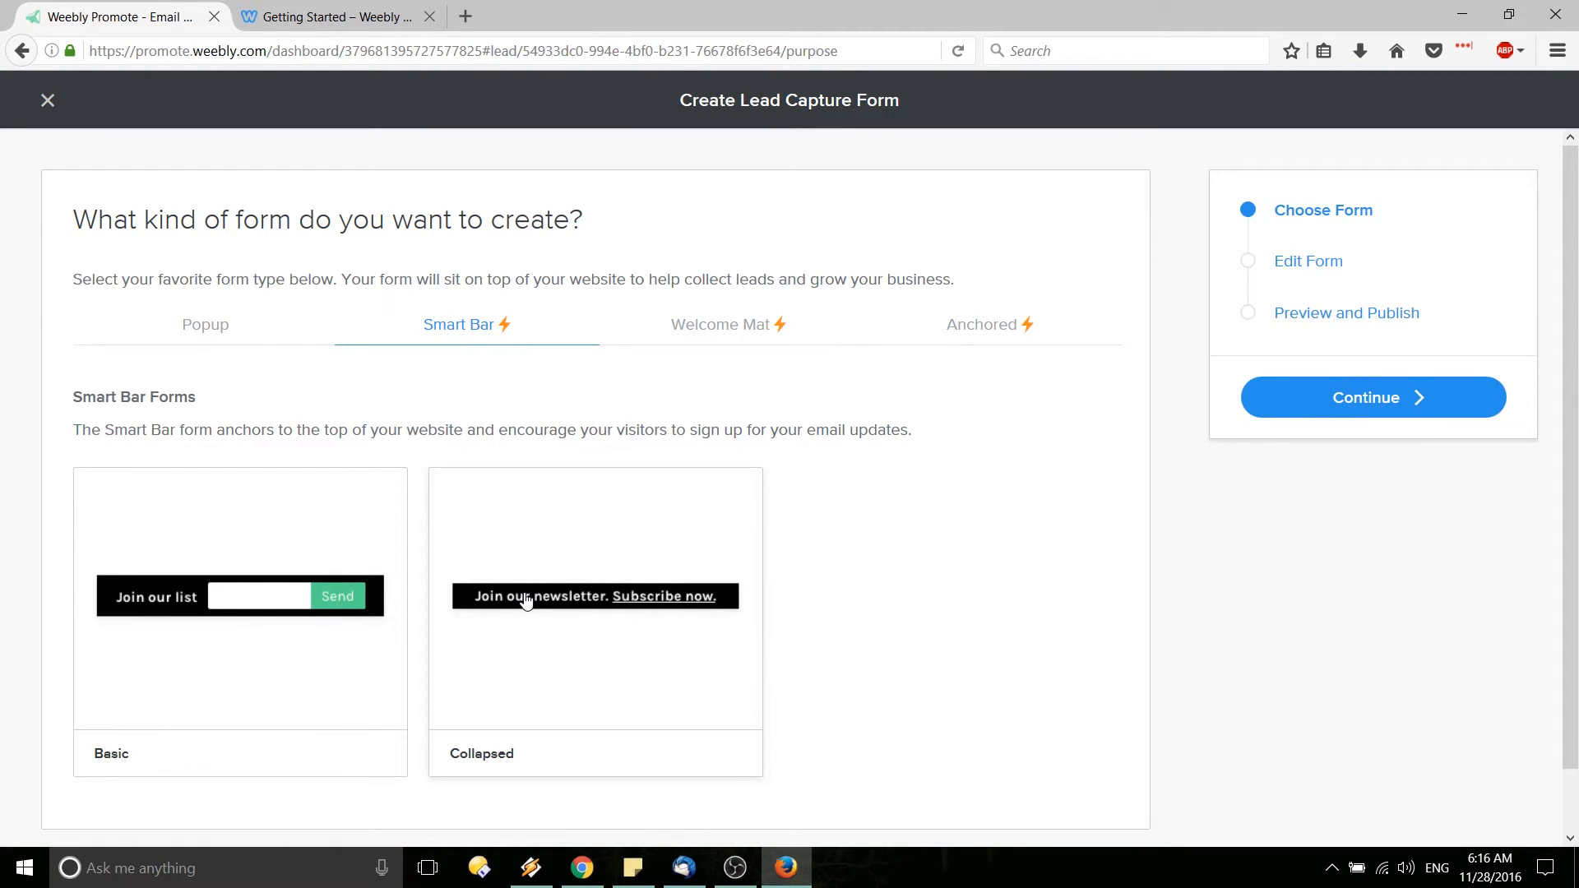
left_click(722, 325)
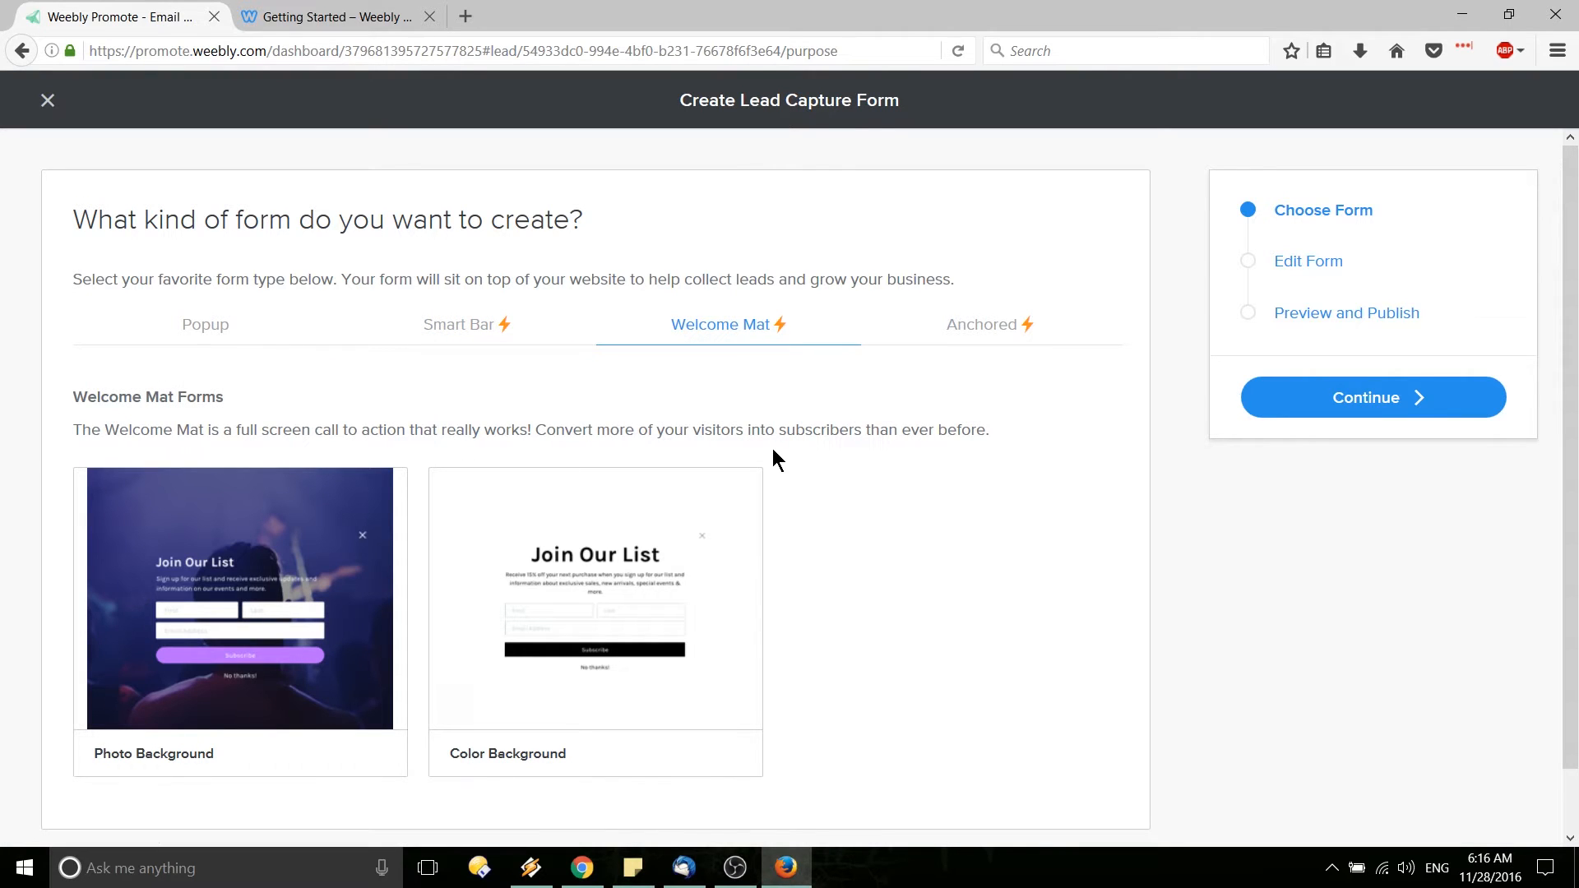
left_click(938, 339)
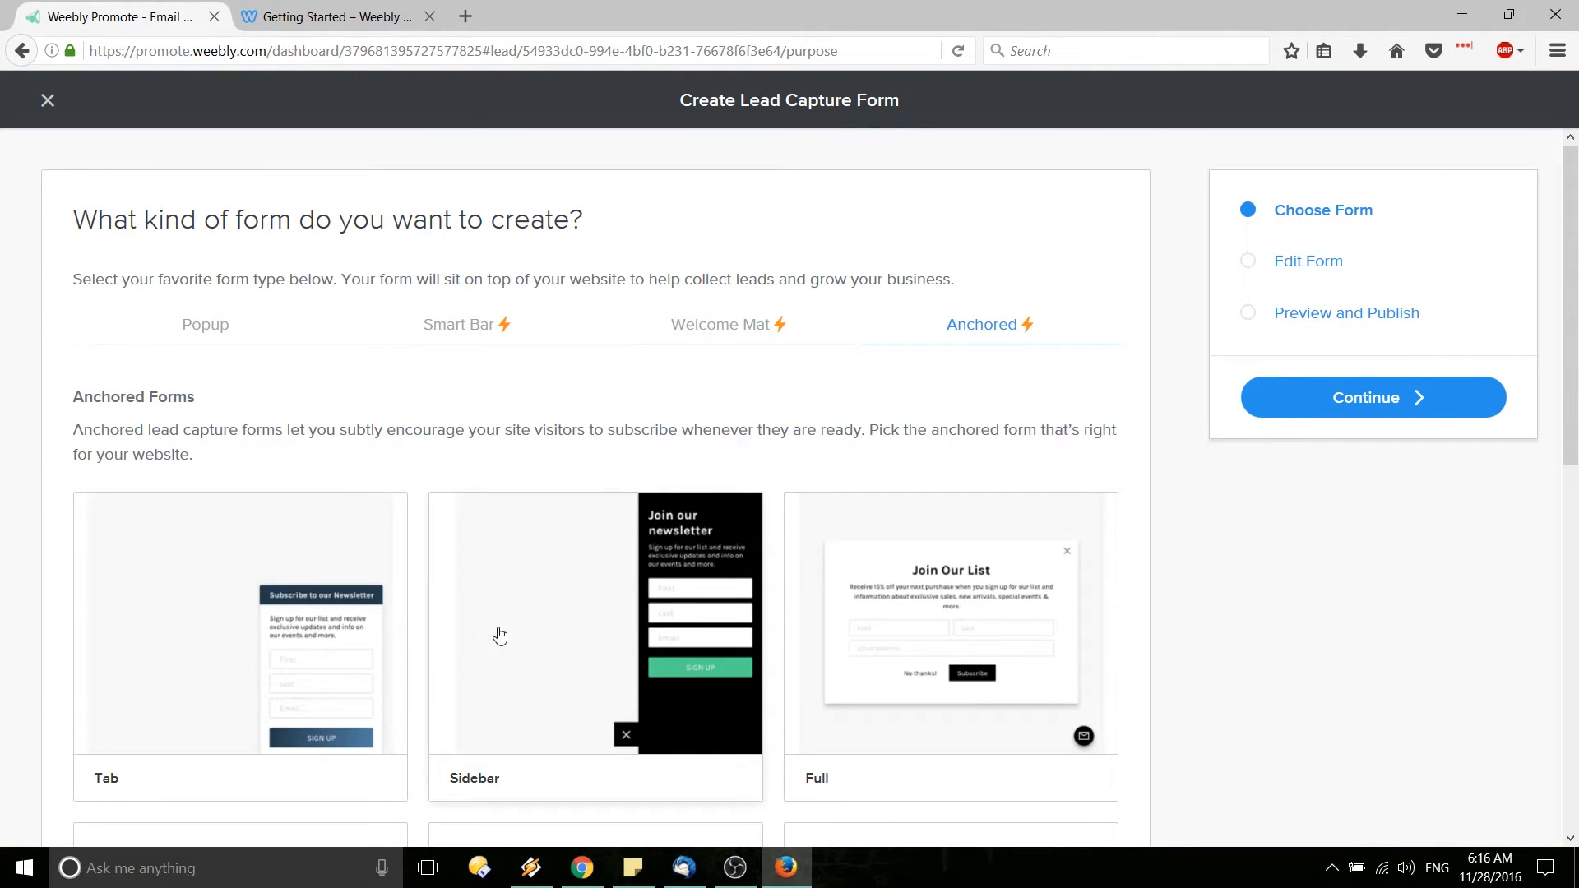
scroll(551, 637, "down", 1)
scroll(617, 643, "down", 4)
scroll(1166, 699, "up", 4)
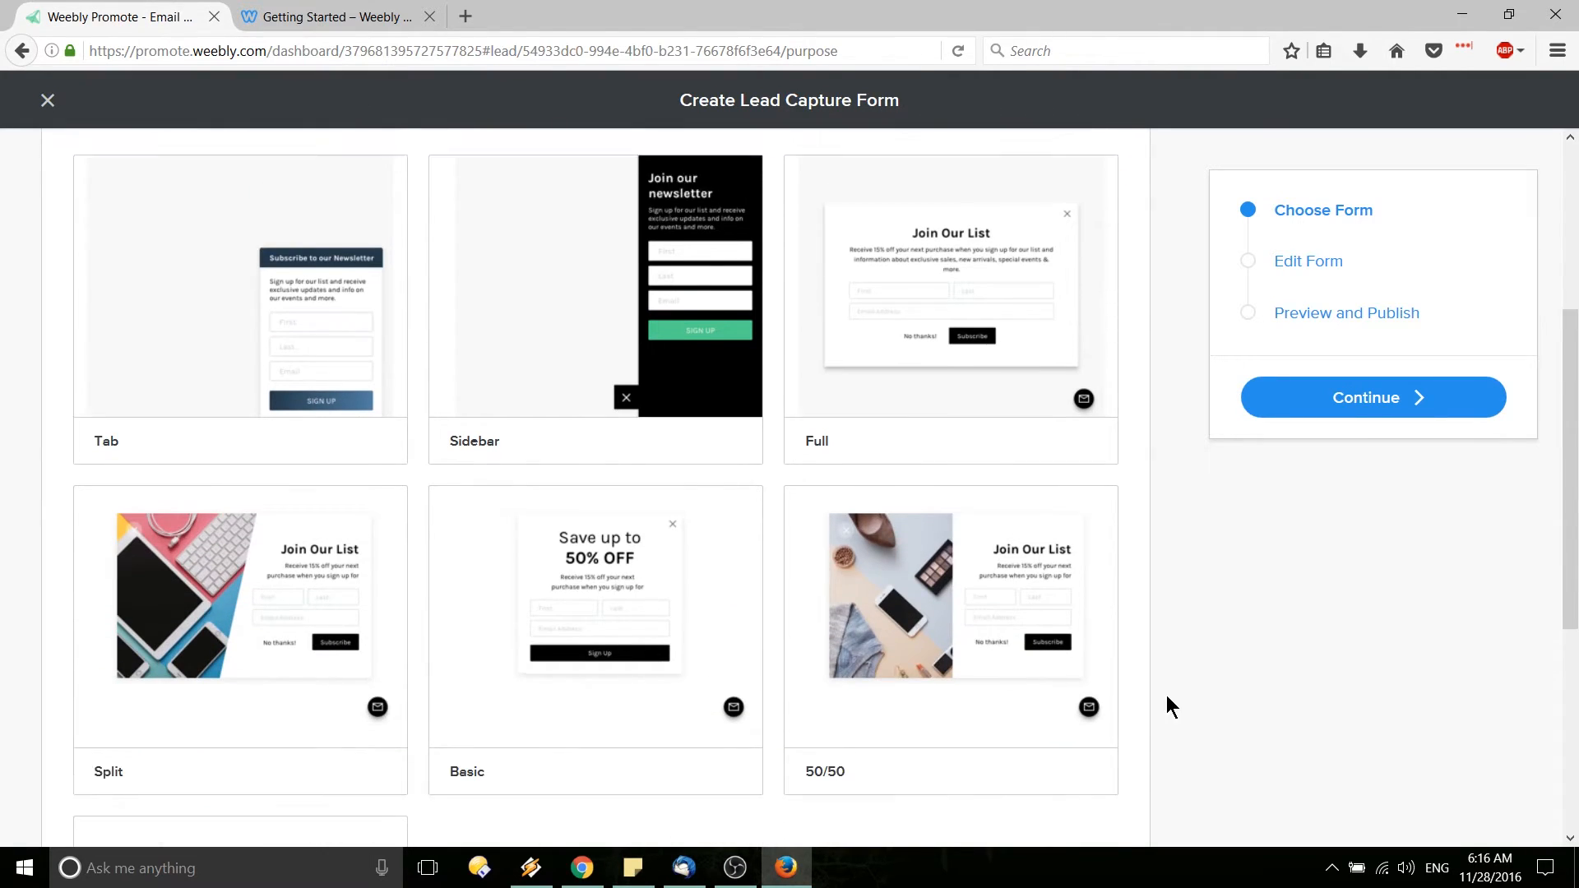
Step: Use the Basic popup form type, keep its default style and settings, and publish the lead capture form
left_click(237, 324)
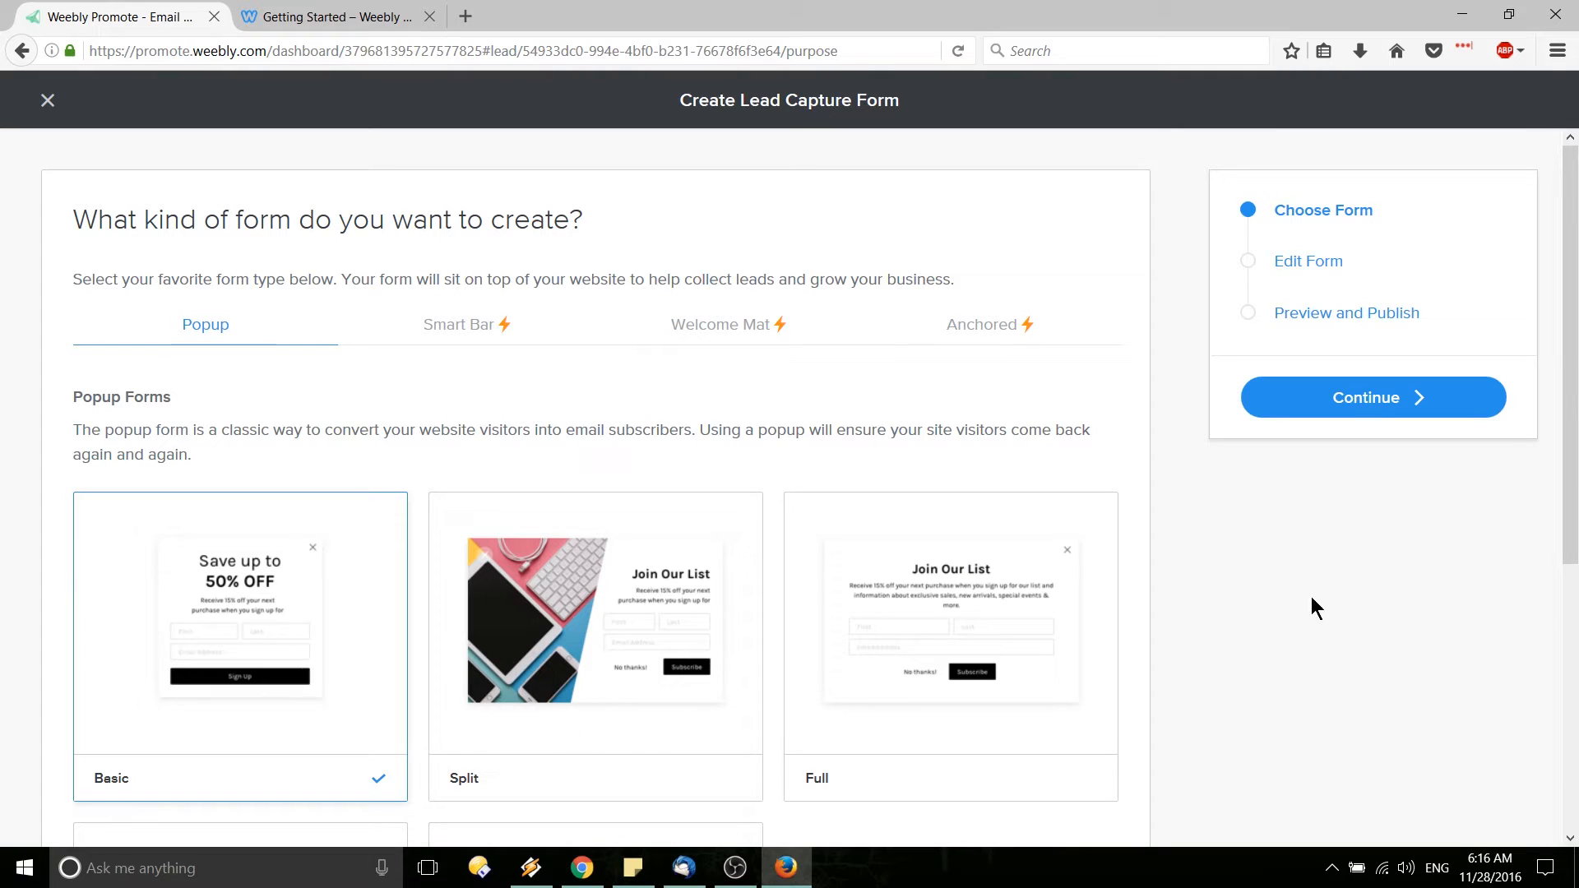
left_click(1379, 417)
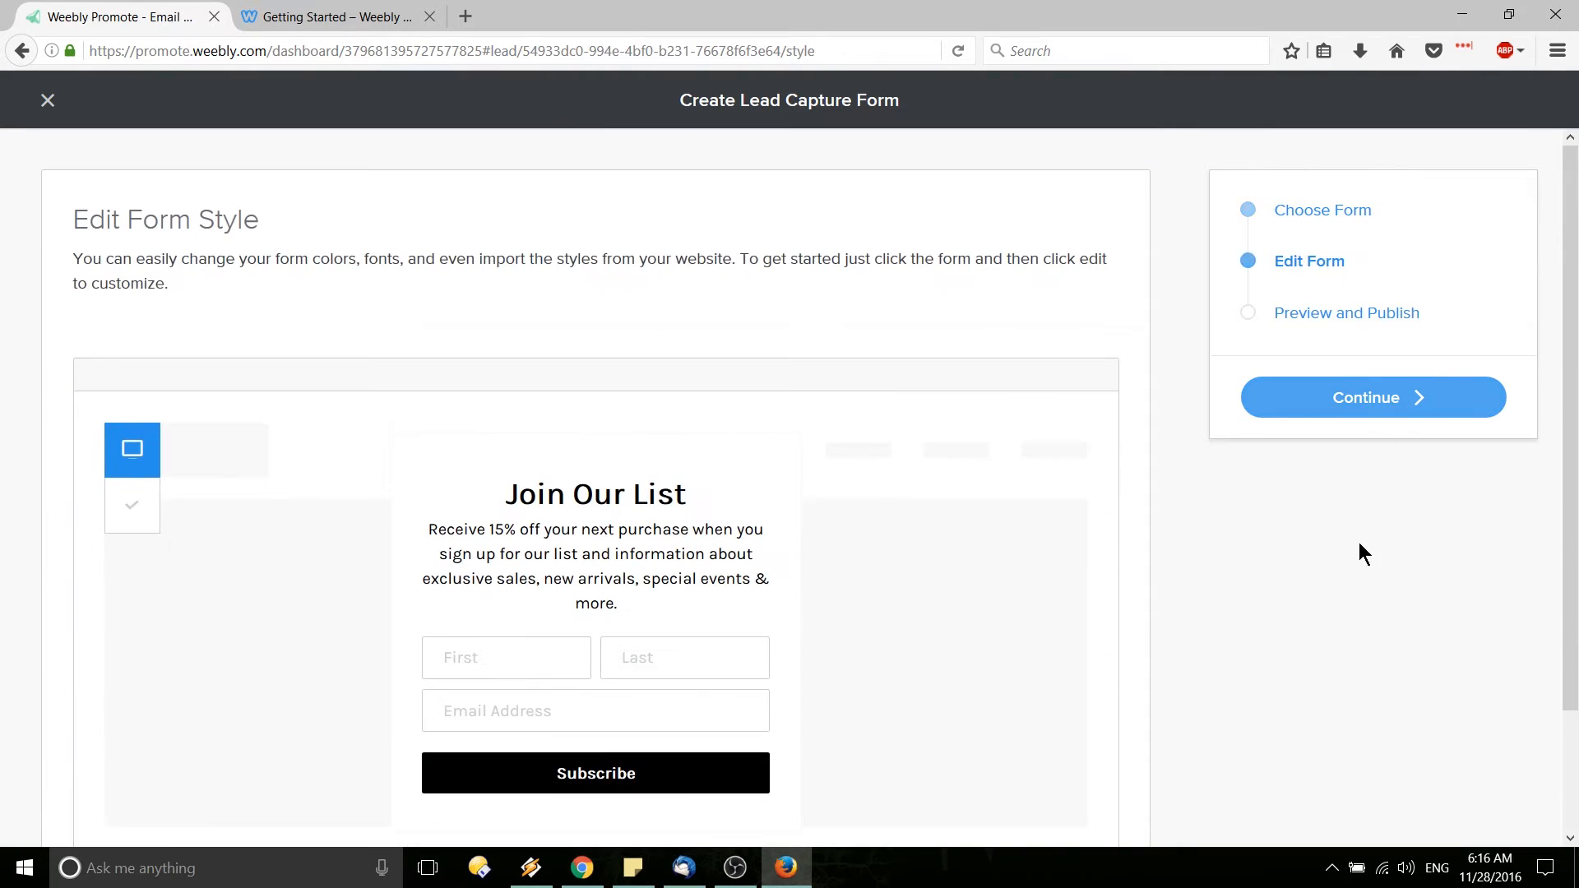
scroll(1333, 557, "down", 2)
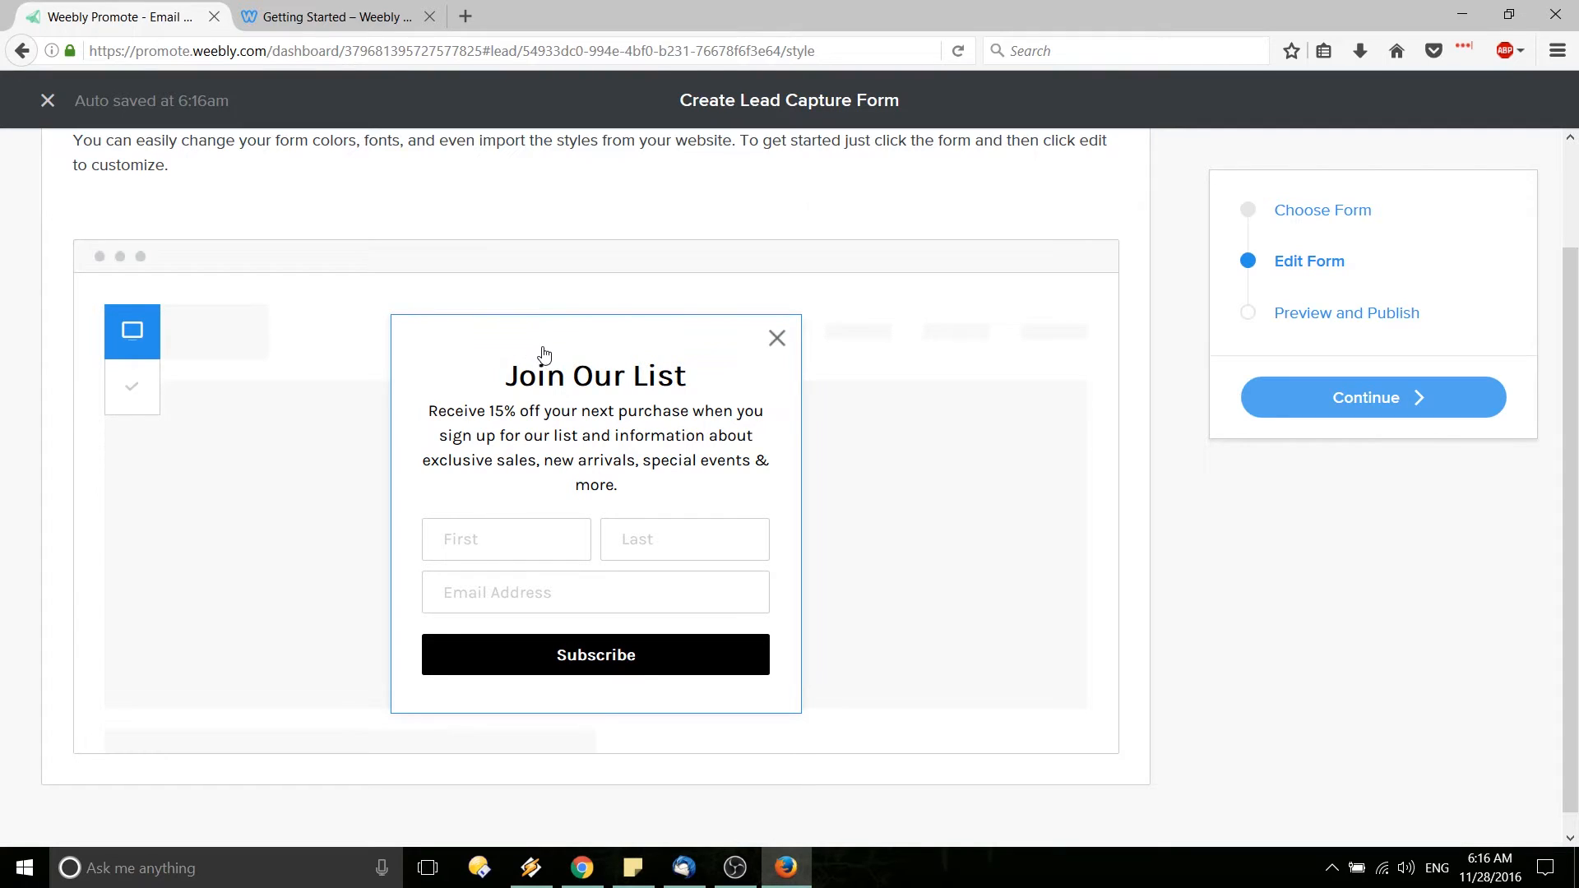
mouse_move(669, 592)
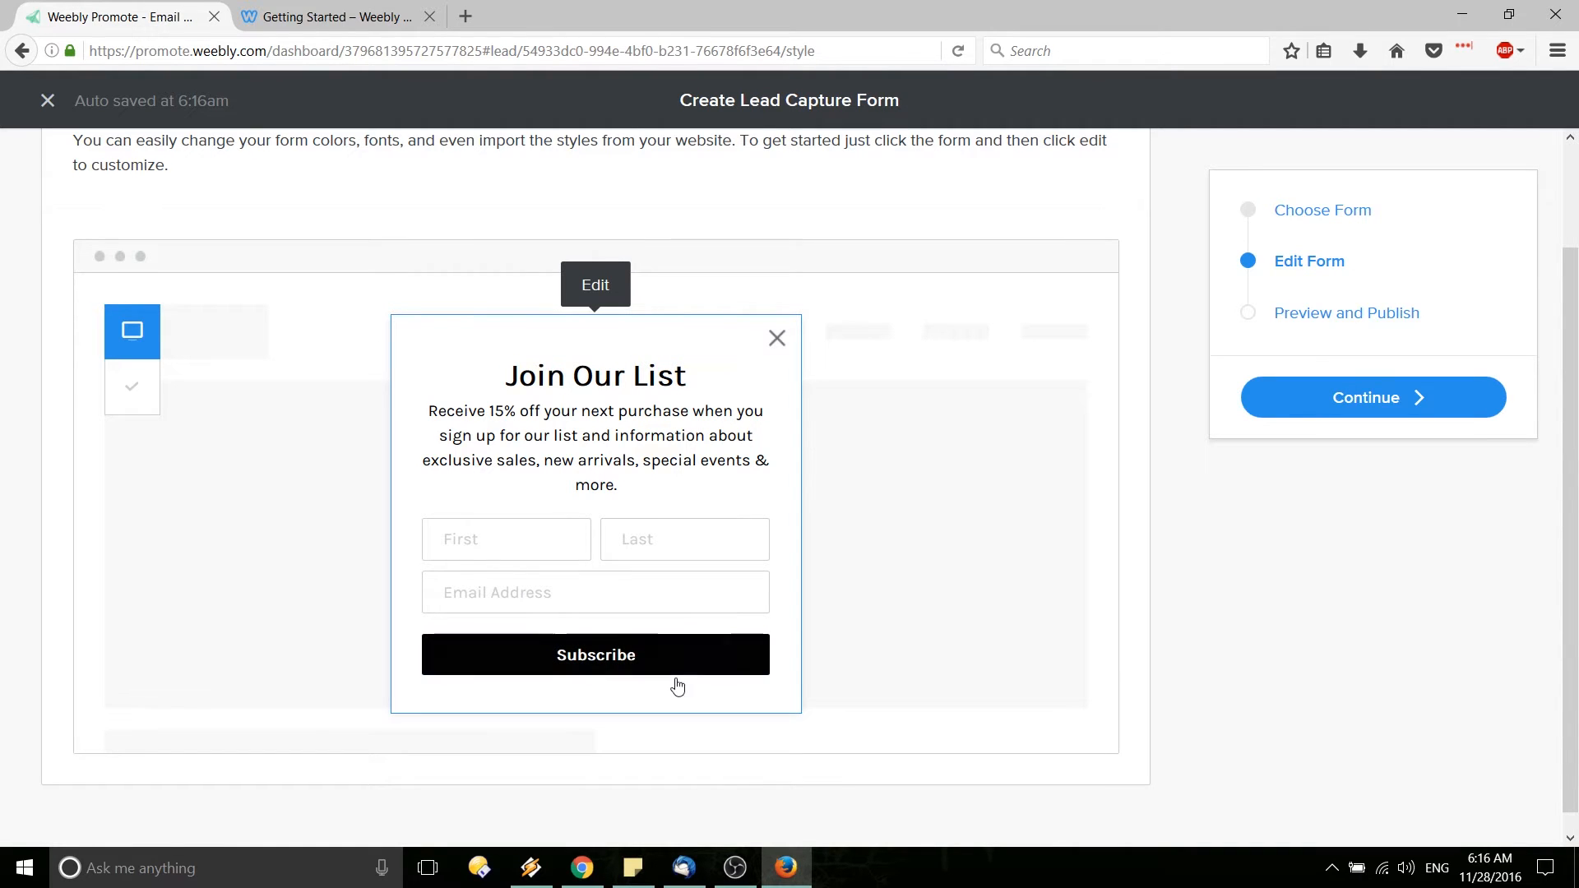
scroll(978, 617, "down", 1)
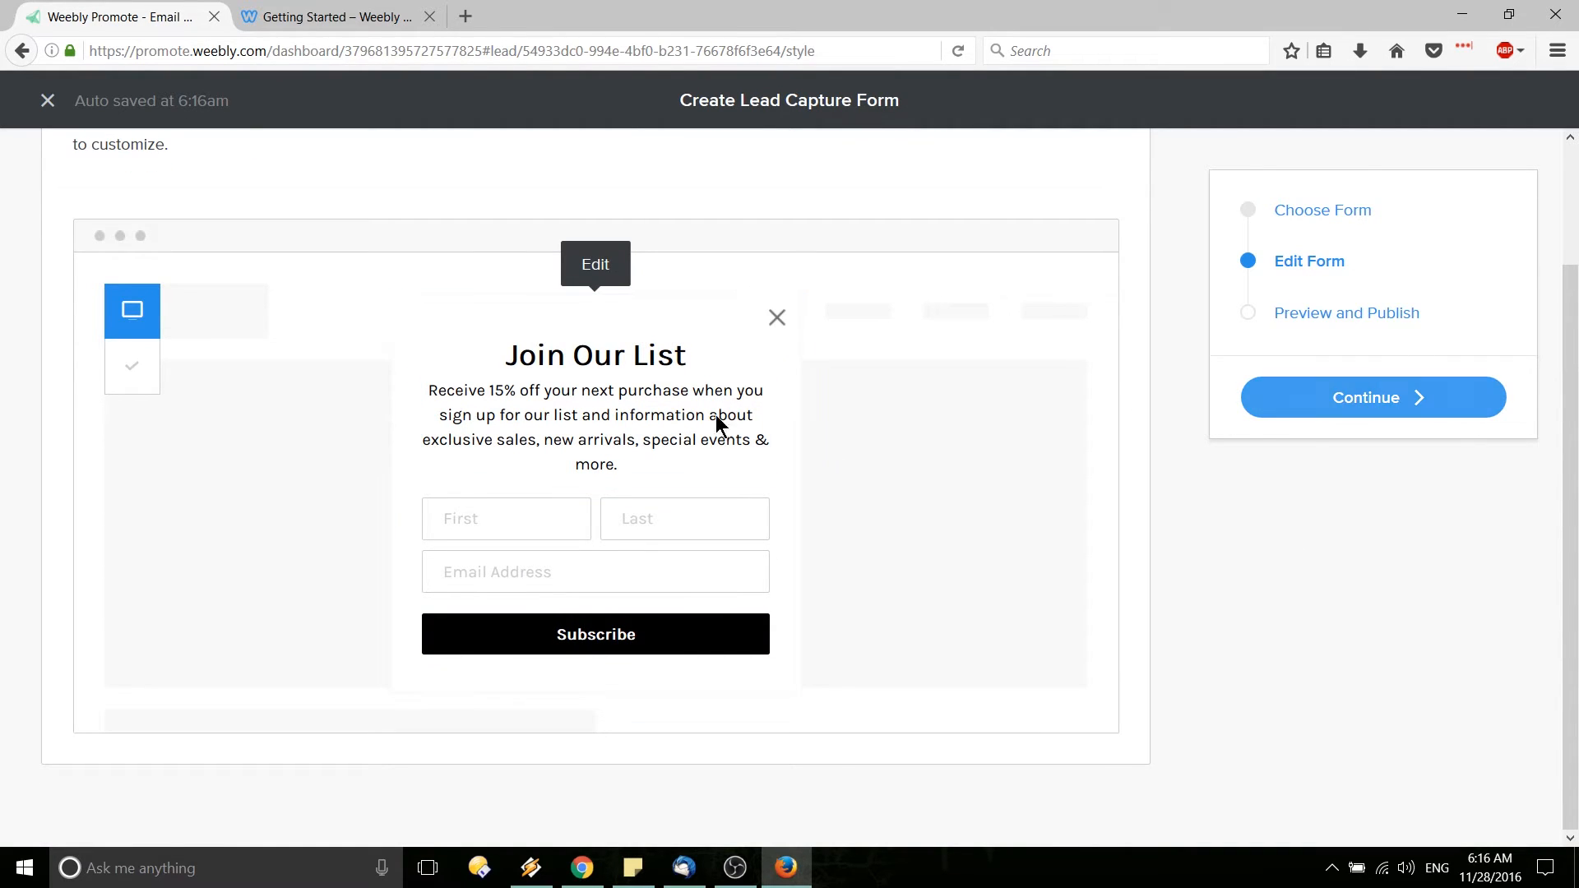
left_click(1351, 396)
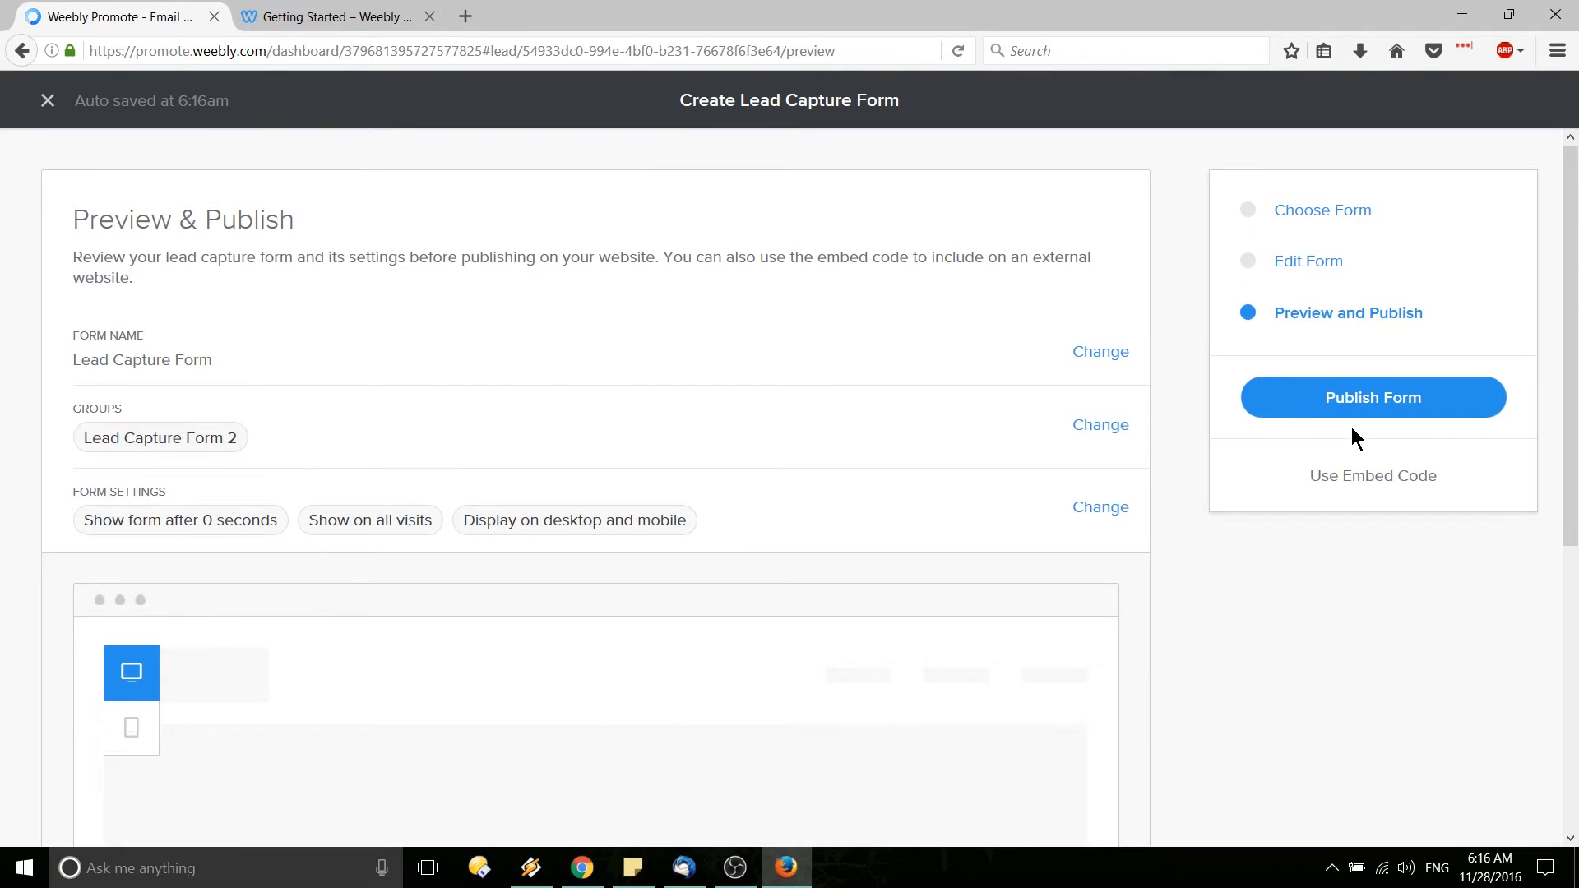
left_click(1419, 406)
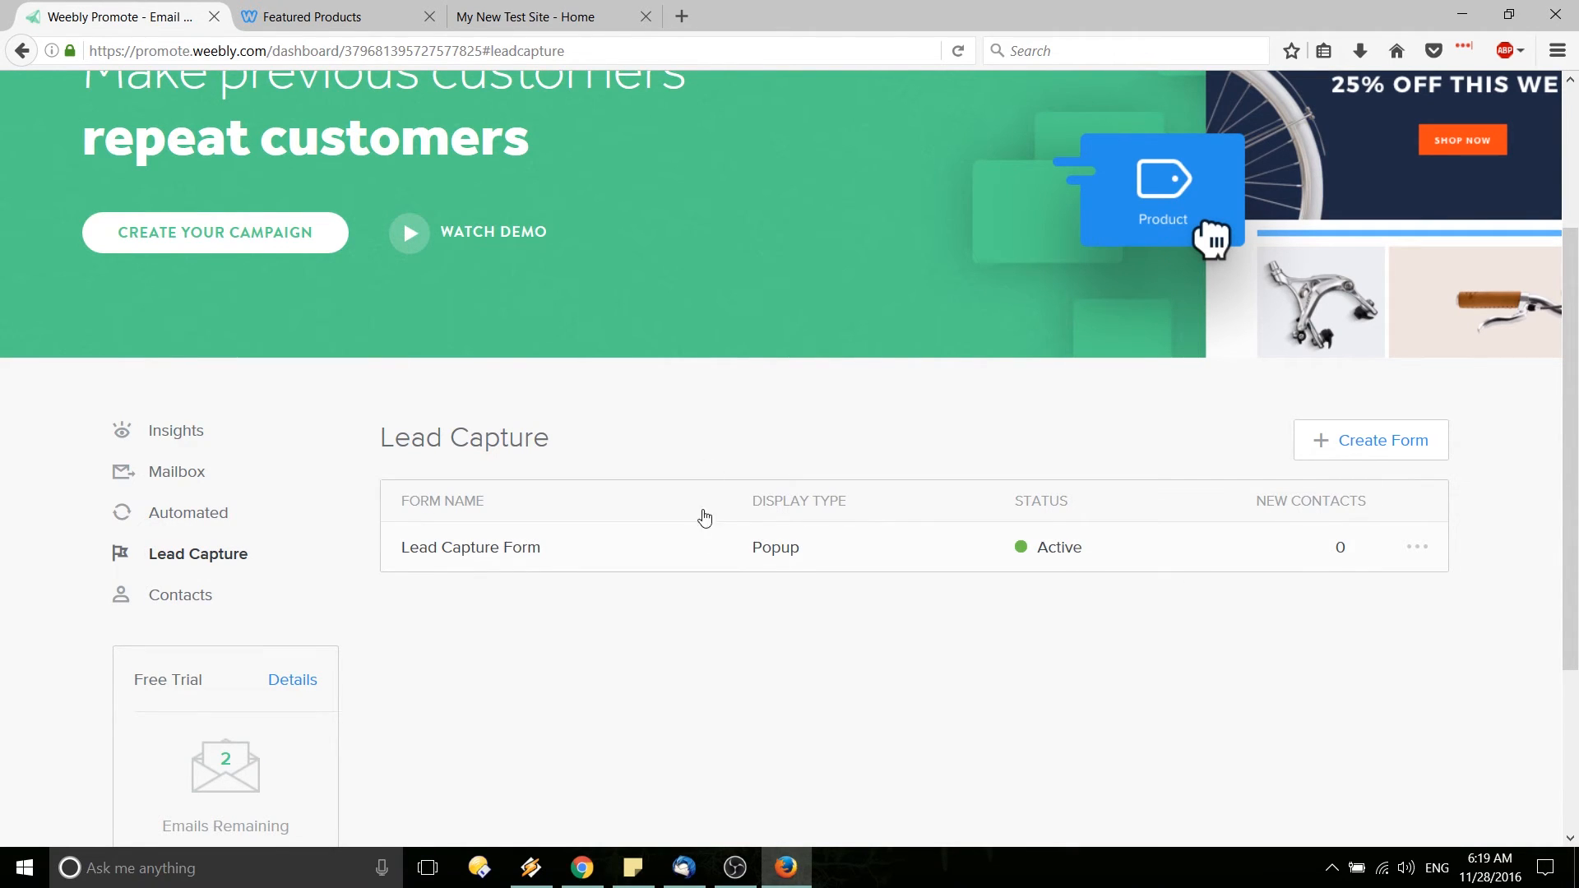
Step: Open the automated email triggers and look over the available types
left_click(188, 512)
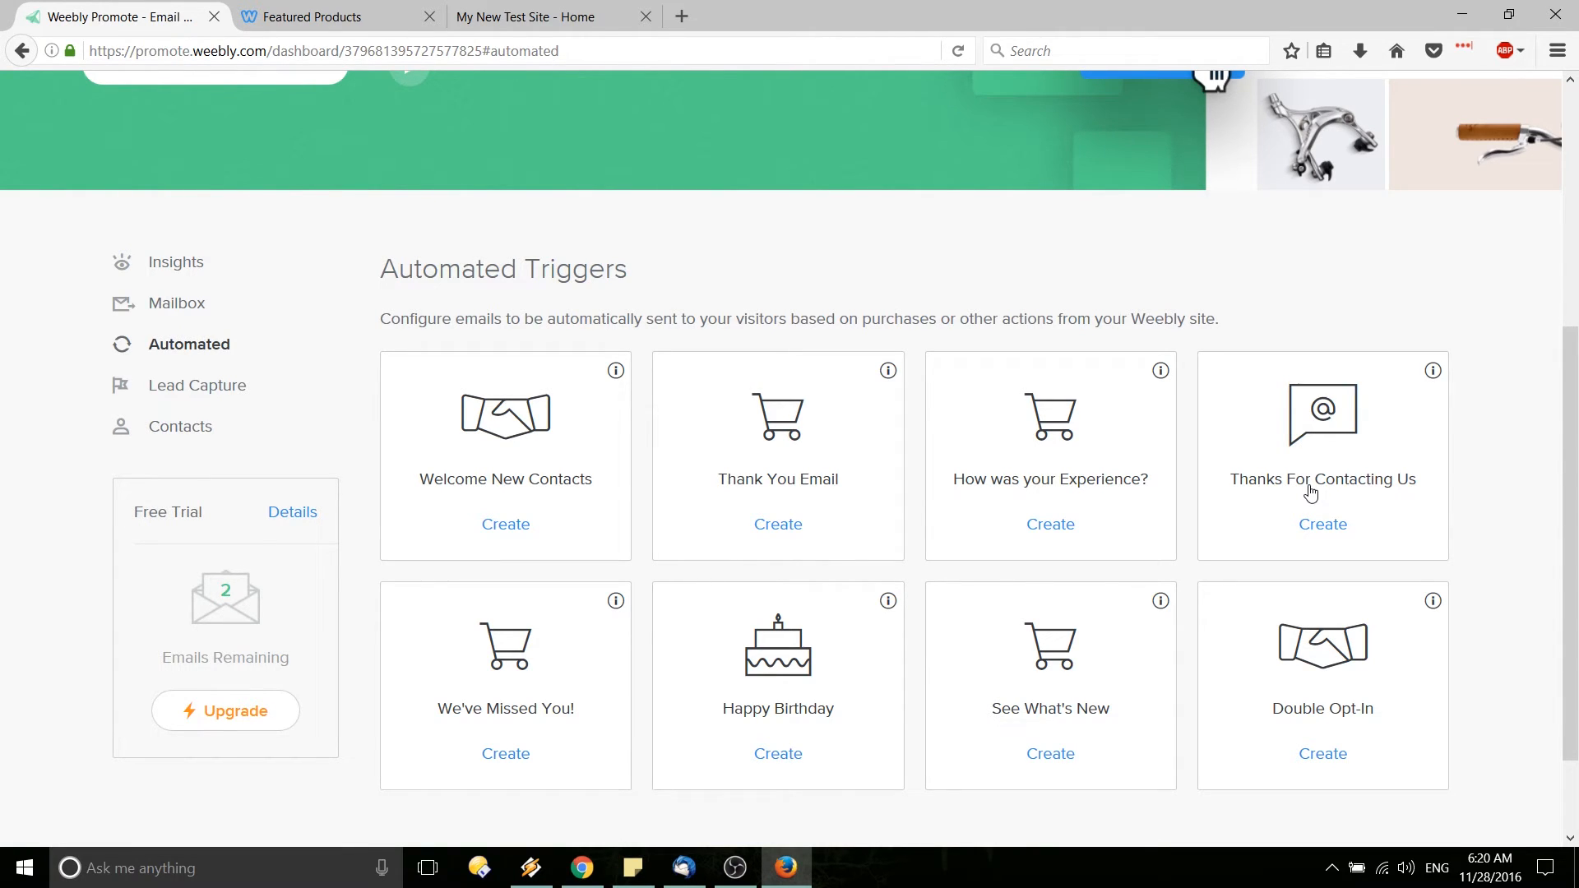
scroll(1050, 518, "down", 3)
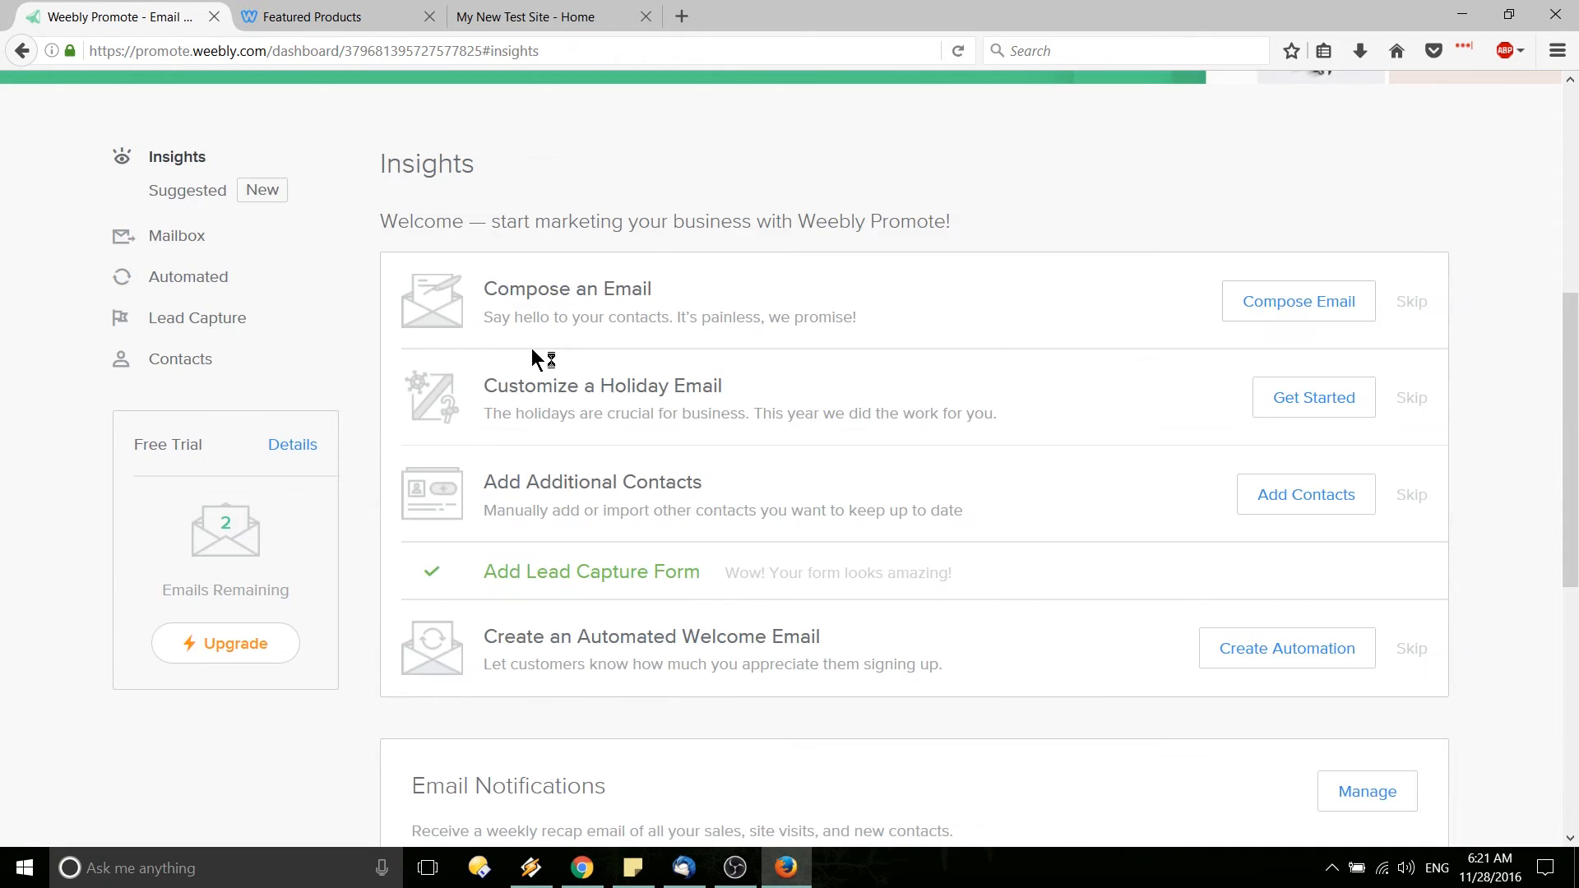
Step: Start composing a new email from Insights with the Two Column template and continue to its design
left_click_drag(483, 289, 941, 328)
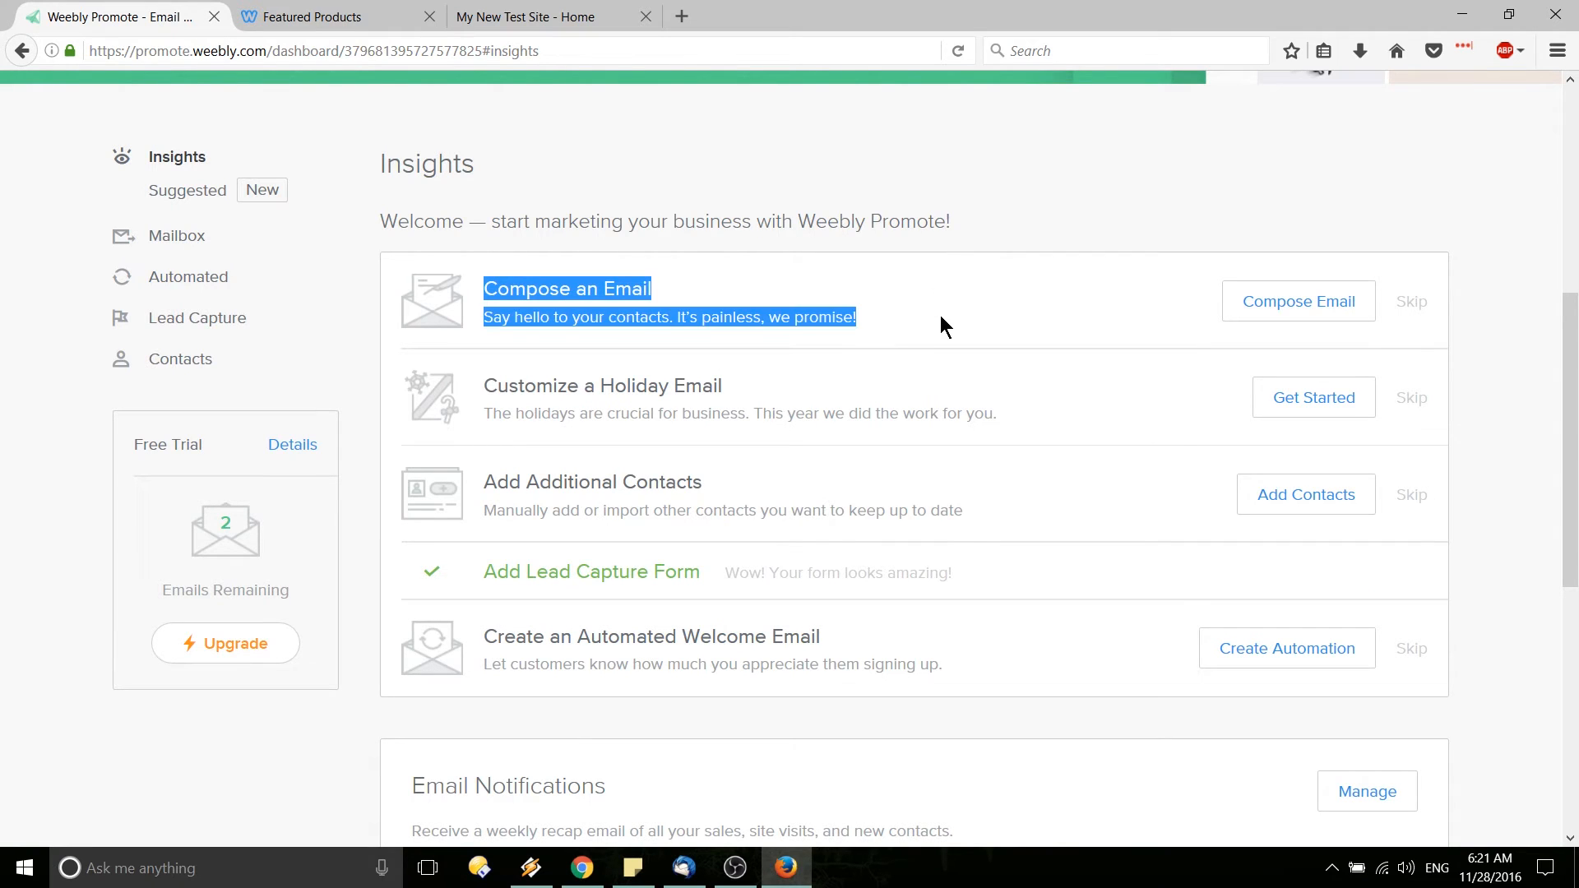
left_click(516, 293)
left_click(1371, 309)
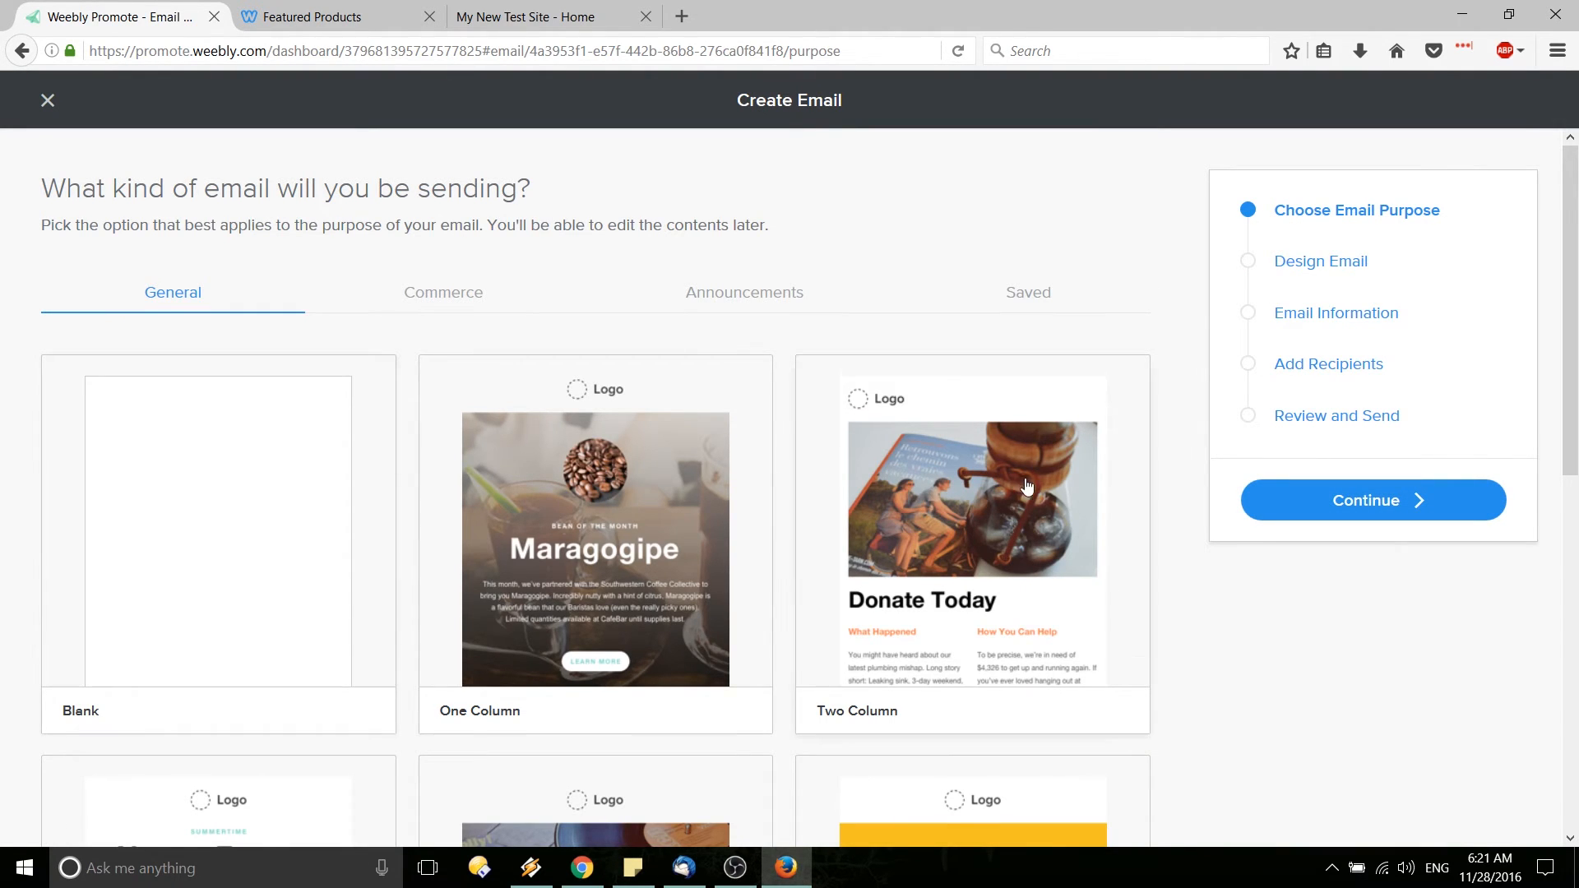
left_click(1005, 329)
scroll(1005, 329, "down", 3)
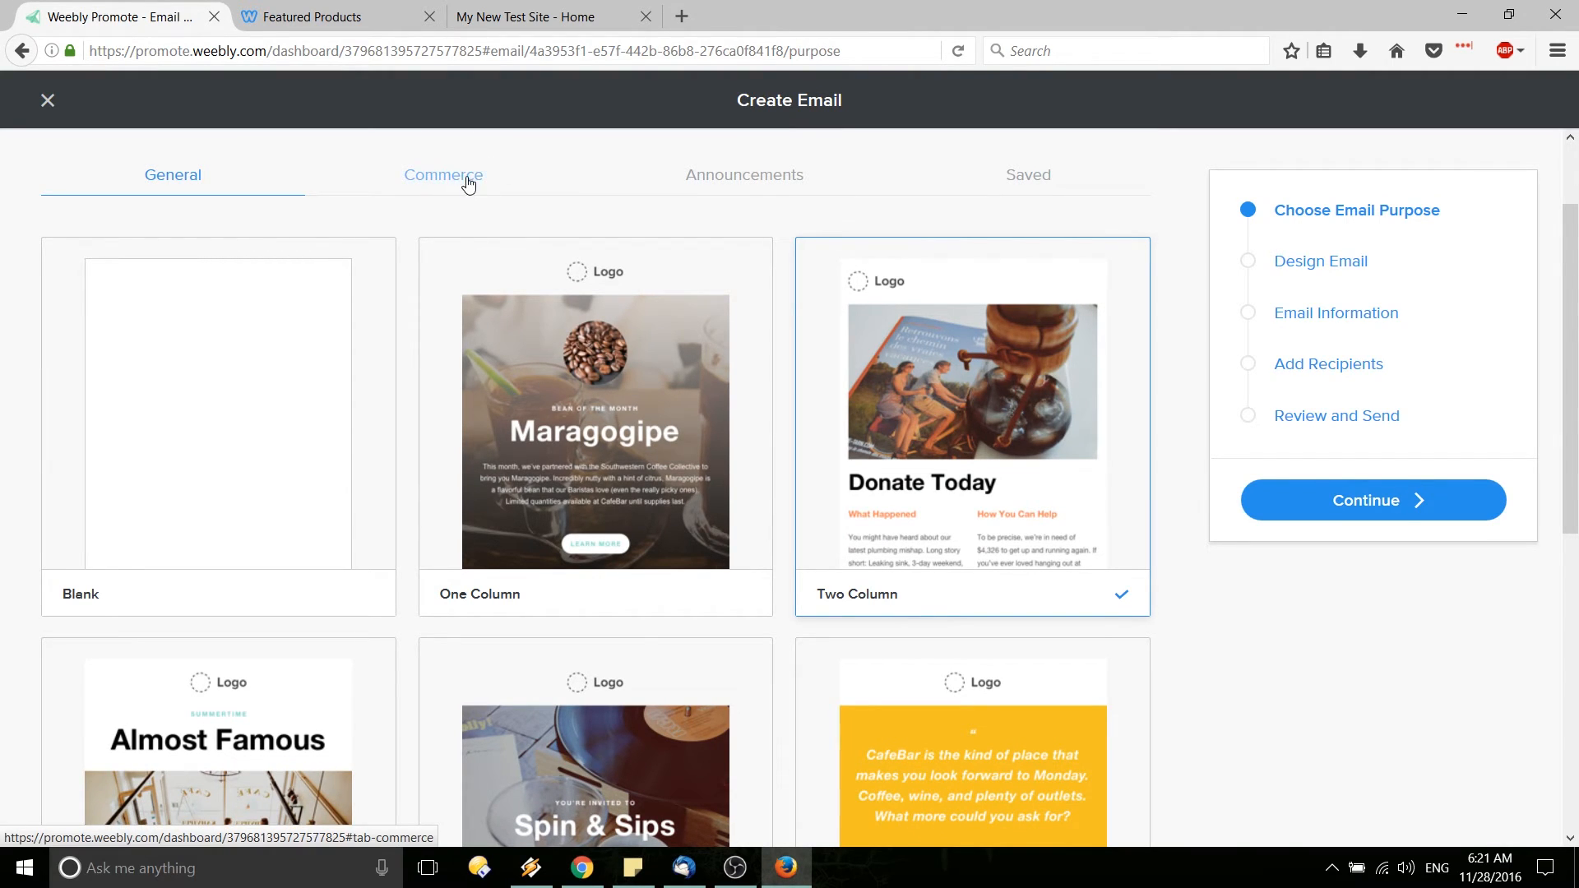
left_click(1396, 503)
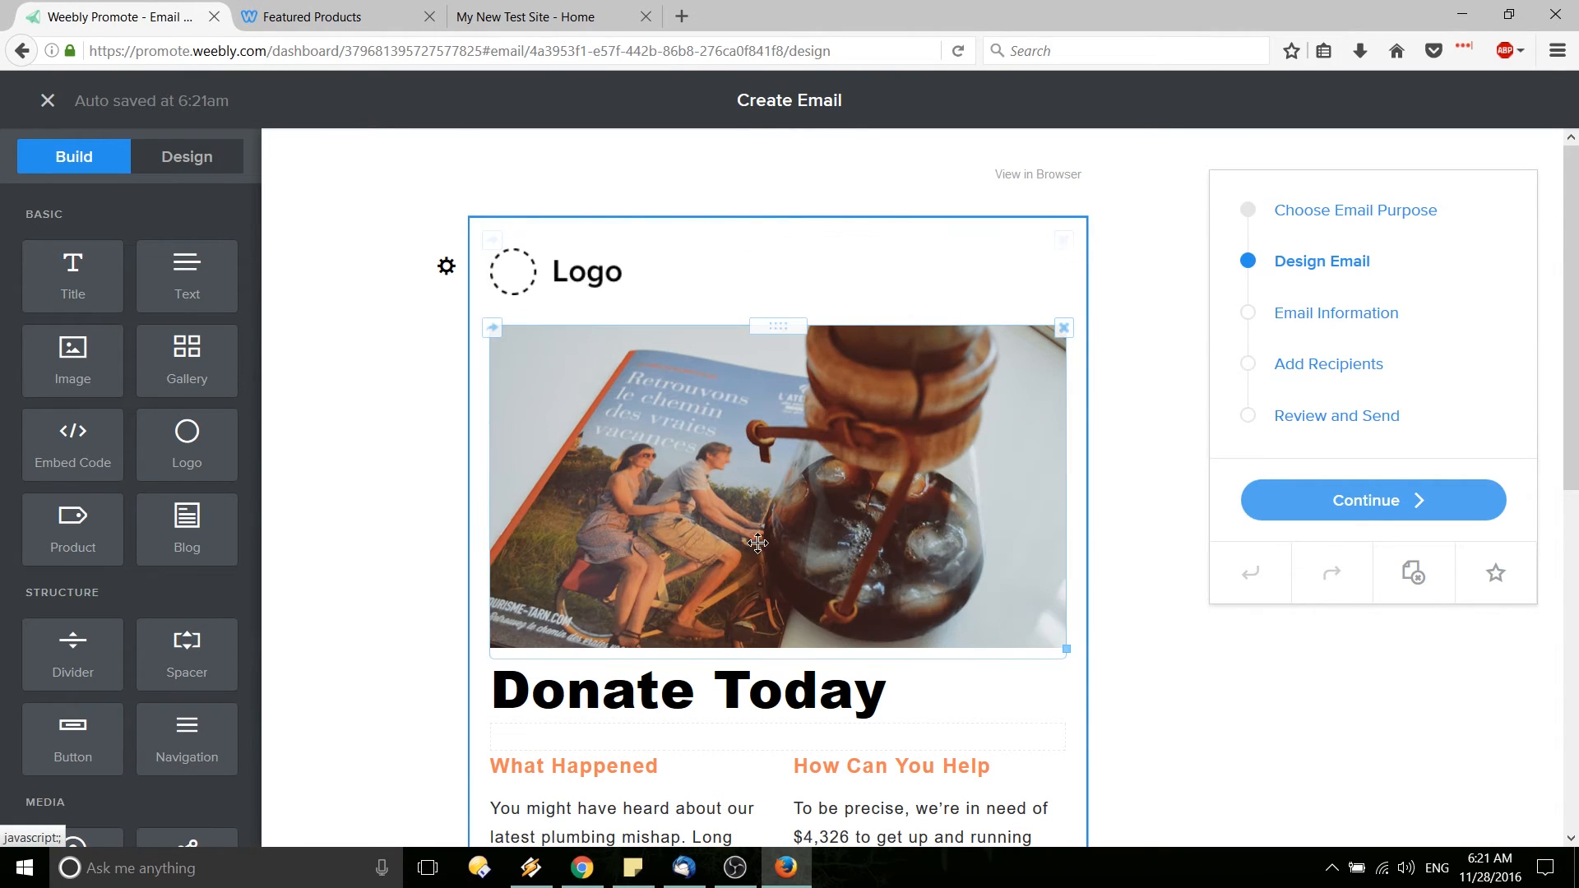
Step: Replace the "Donate Today" heading below the main image with "Test Email"
scroll(871, 534, "down", 2)
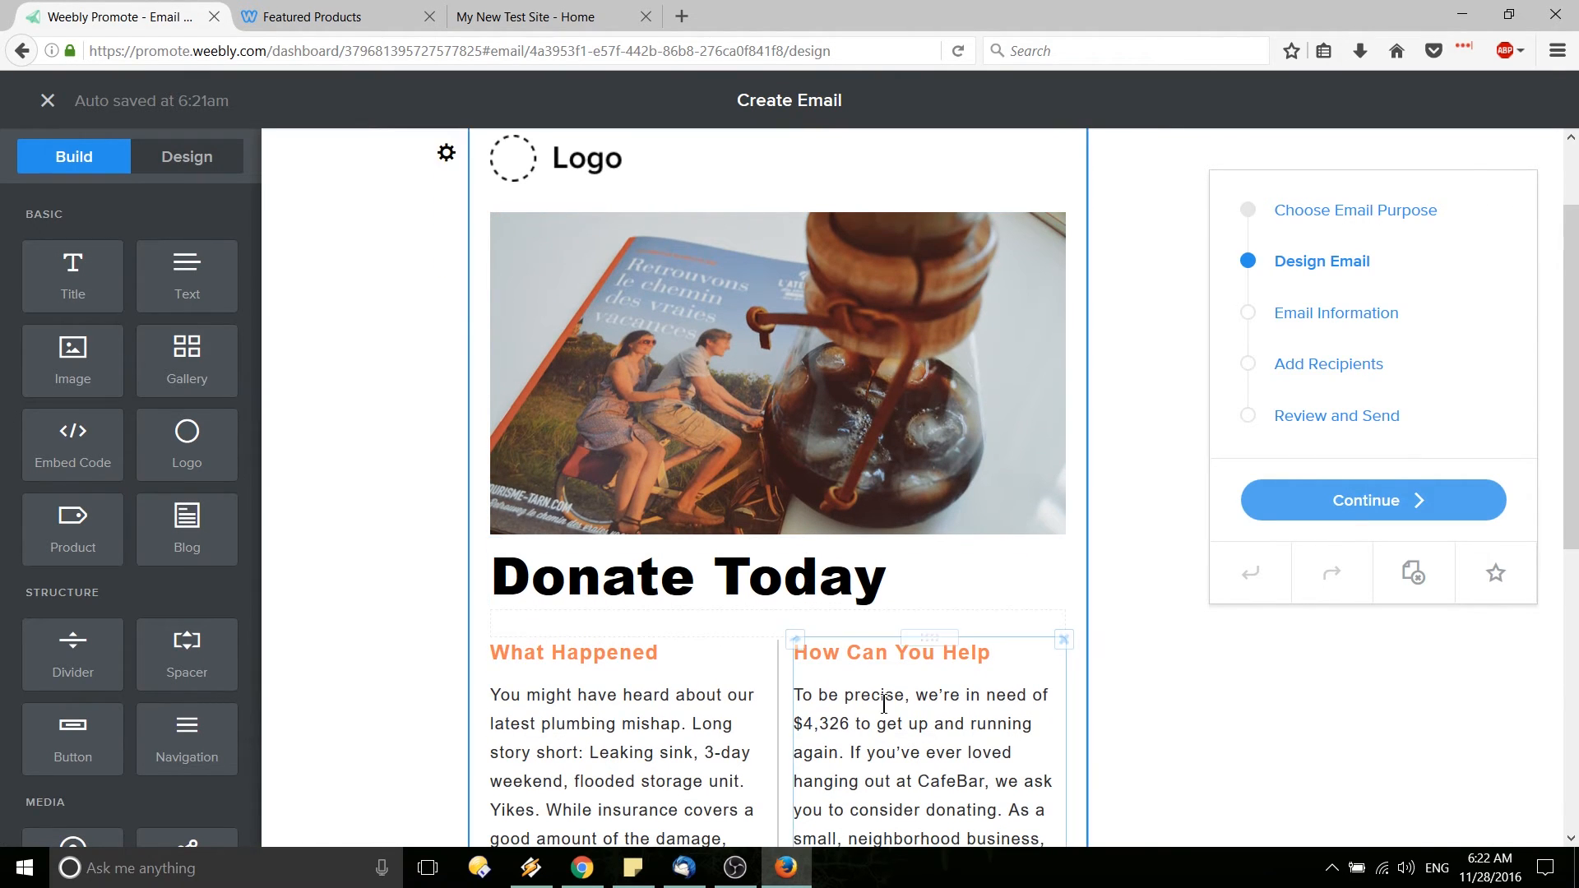
scroll(906, 494, "down", 2)
left_click_drag(907, 467, 492, 467)
key("BackSpace")
type("Test Email")
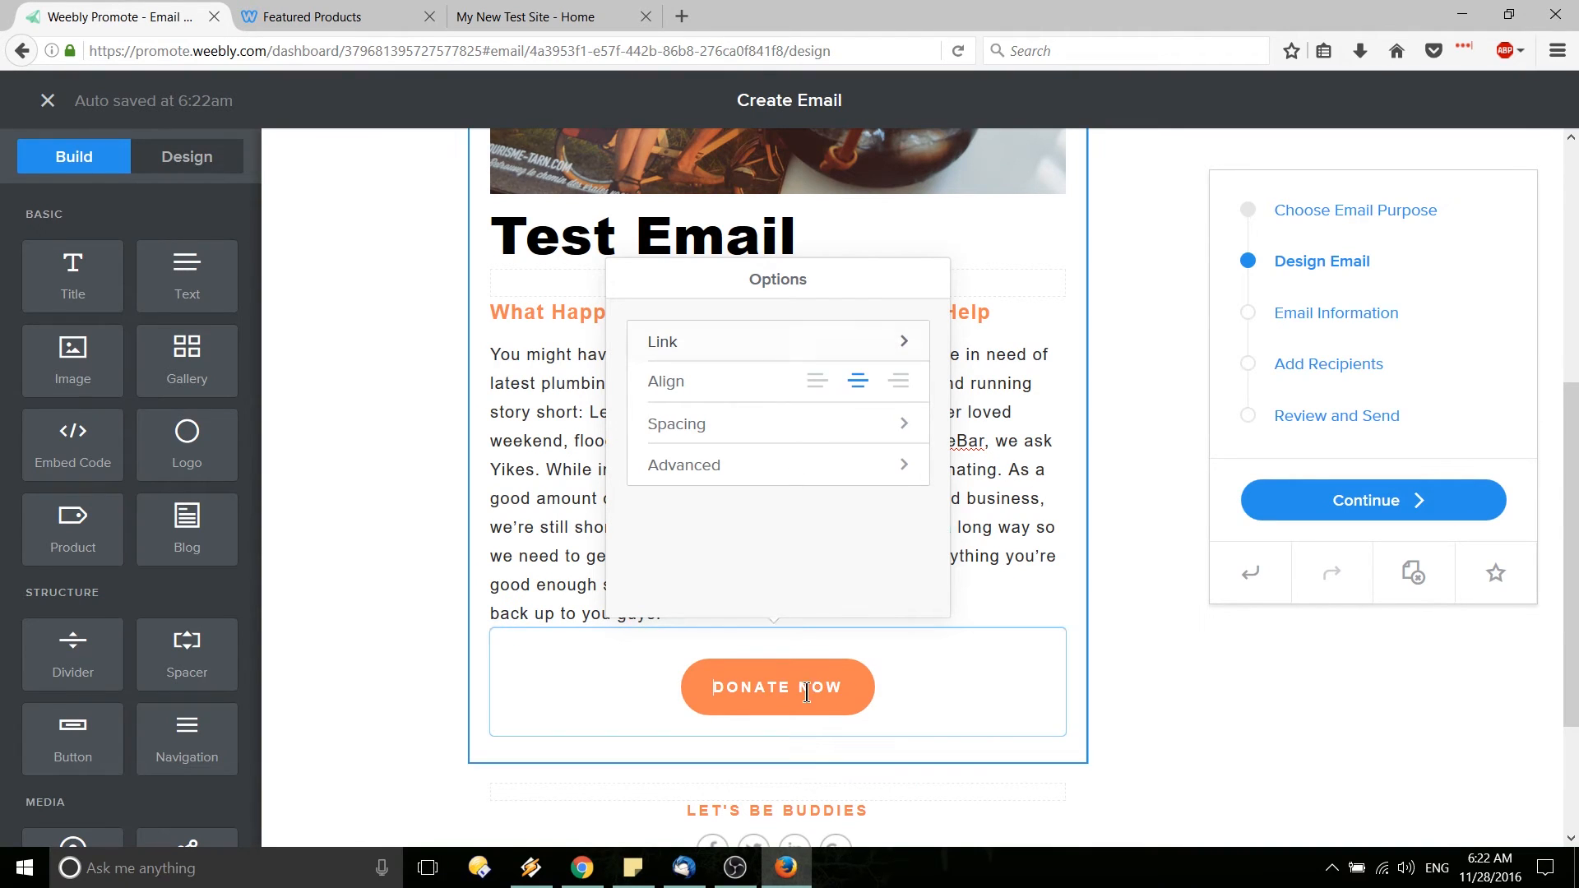
Step: Check the link types available for the Donate Now button and close its options
left_click(898, 342)
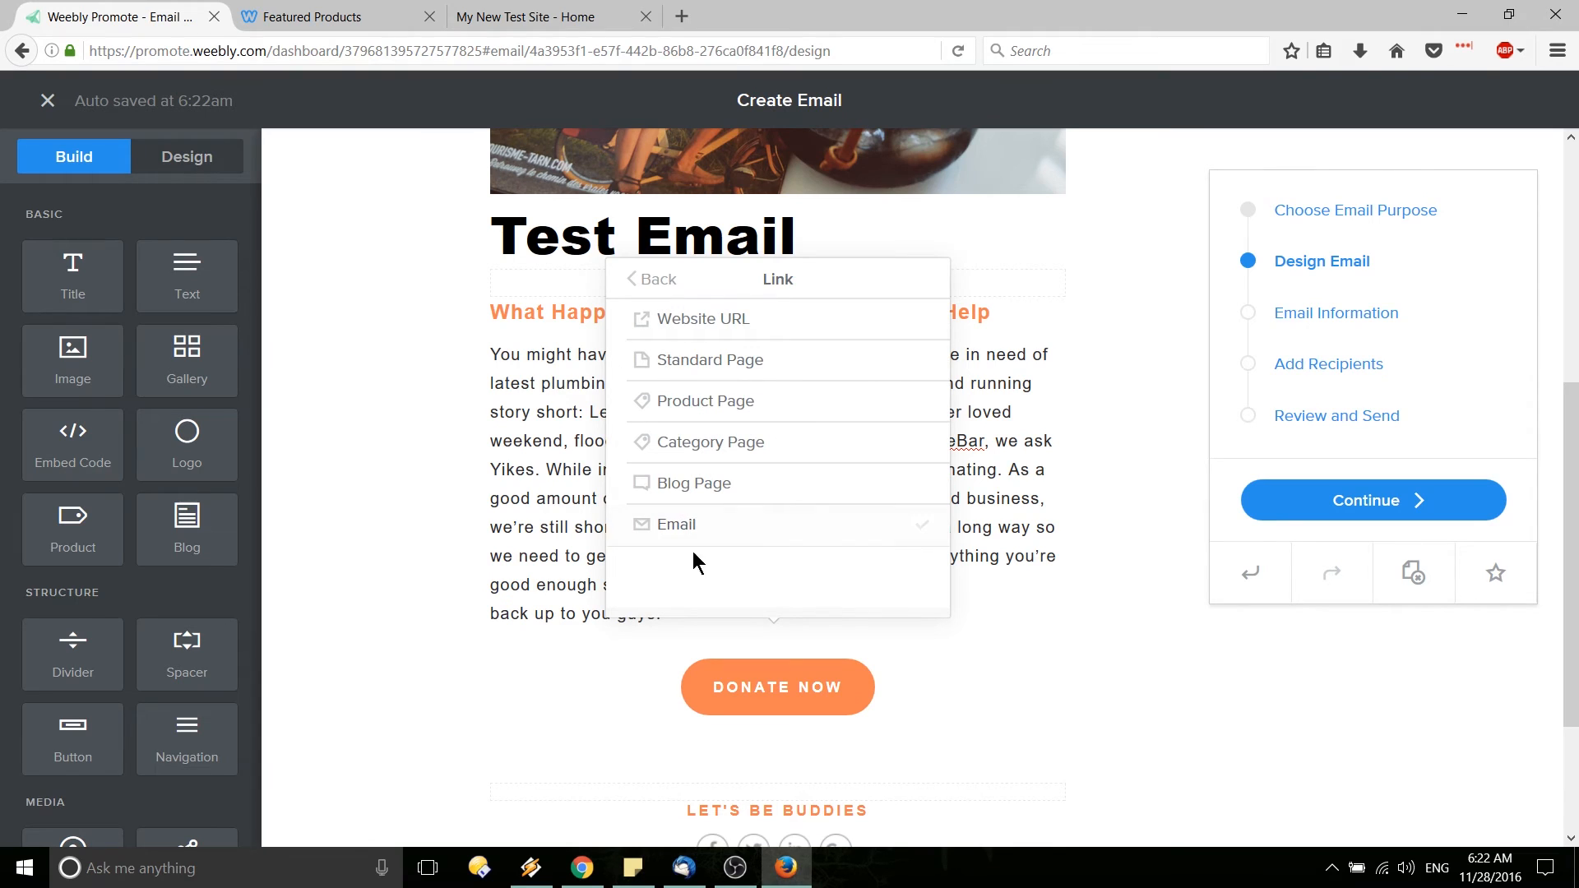
scroll(1137, 629, "down", 1)
left_click(1137, 629)
Step: Add a Map element between the Donate Now button and the "Let's Be Buddies" heading
scroll(1137, 629, "down", 2)
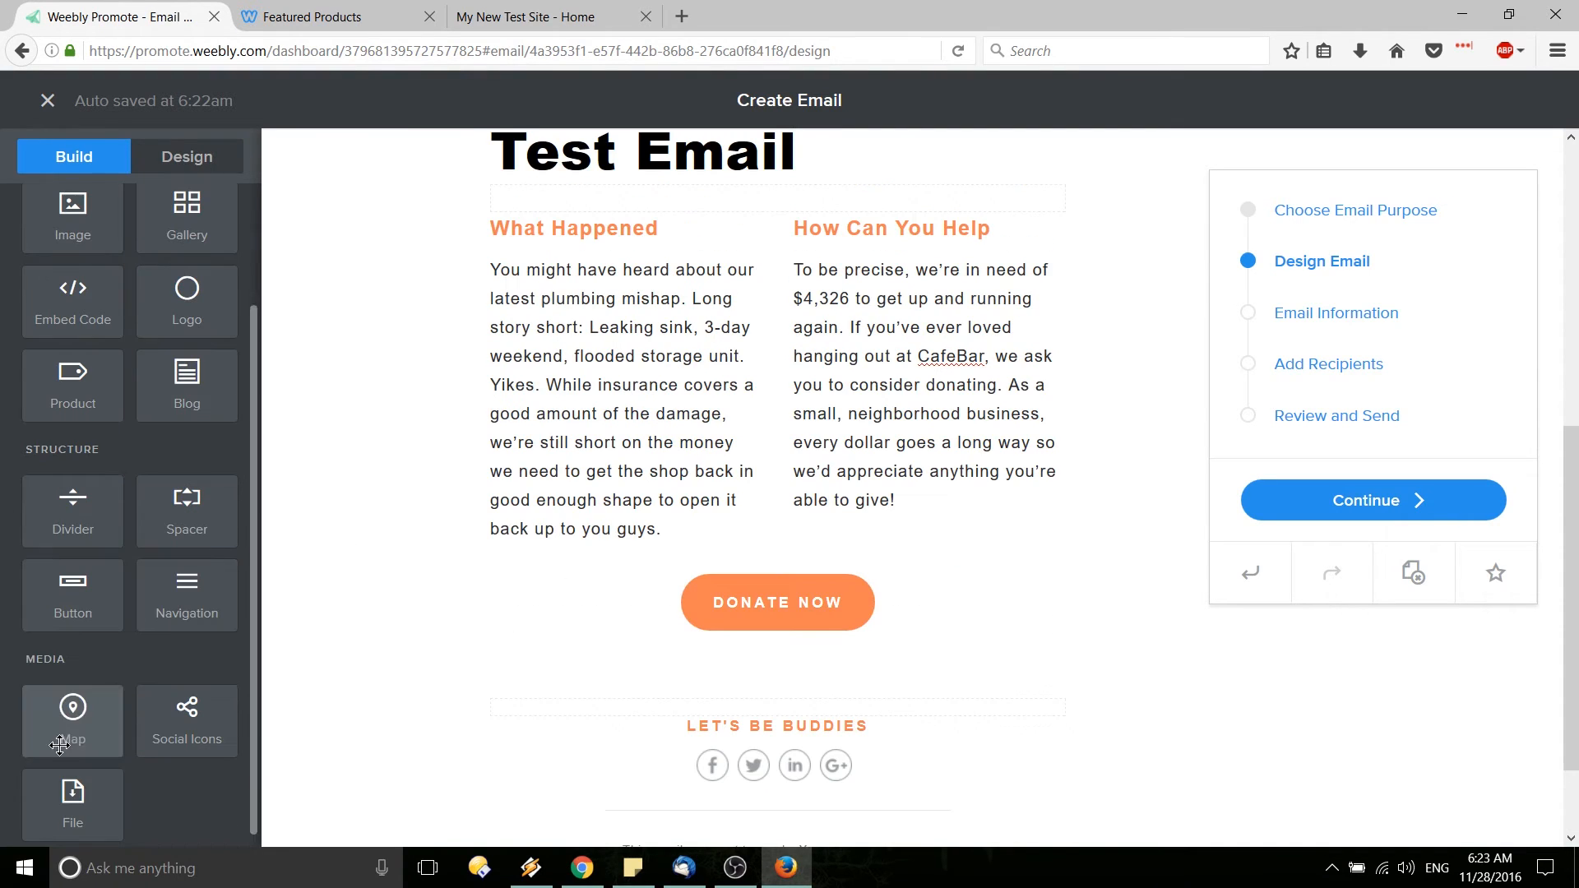
left_click_drag(60, 744, 810, 680)
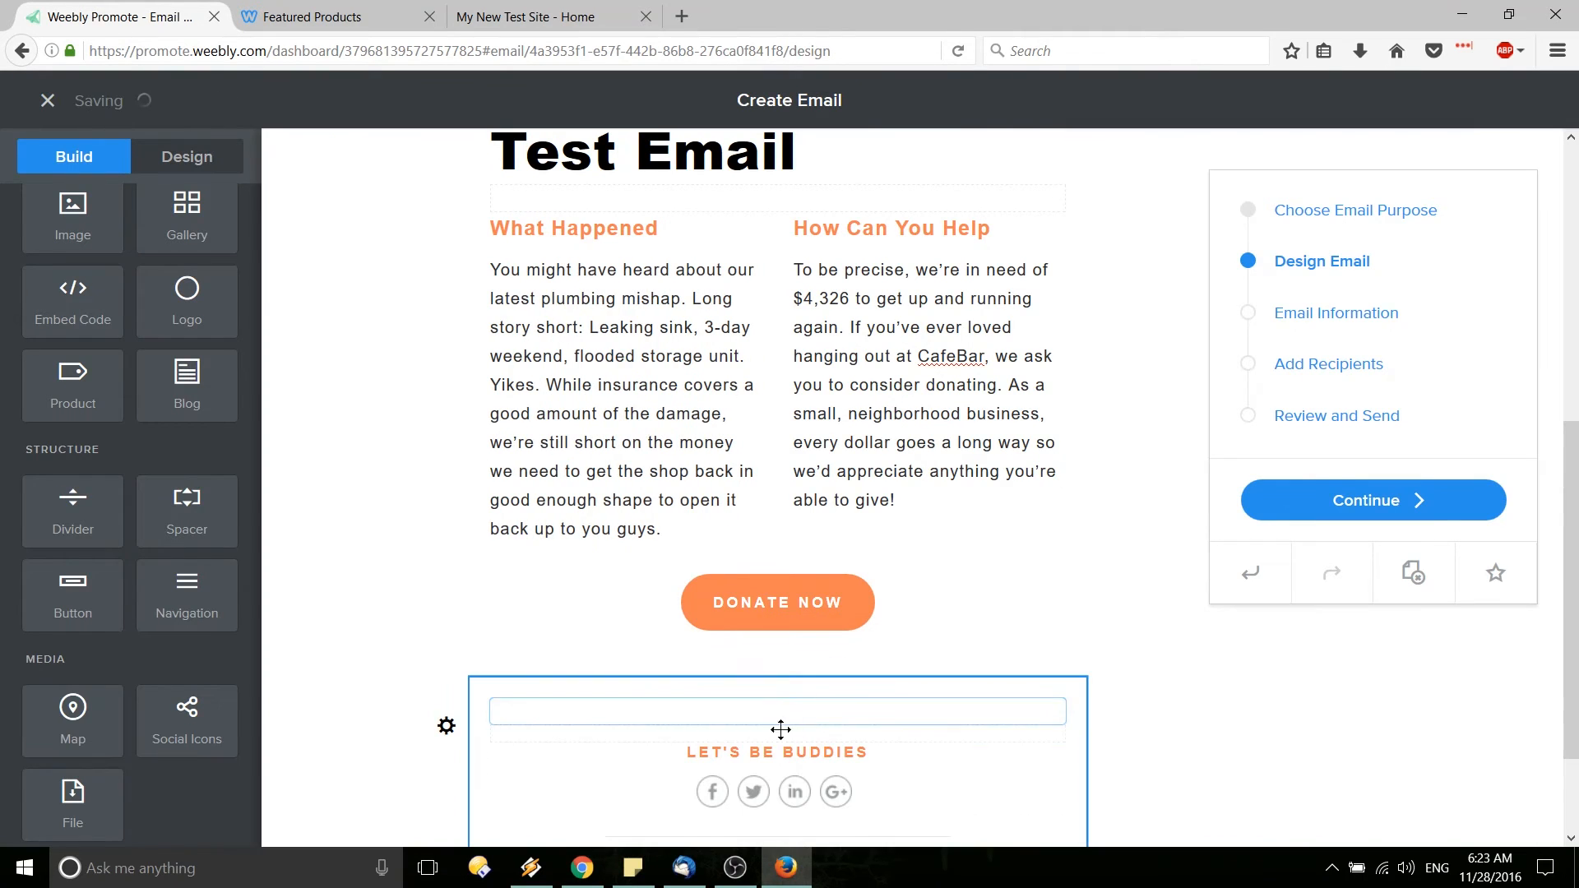
scroll(750, 707, "down", 1)
scroll(760, 685, "down", 1)
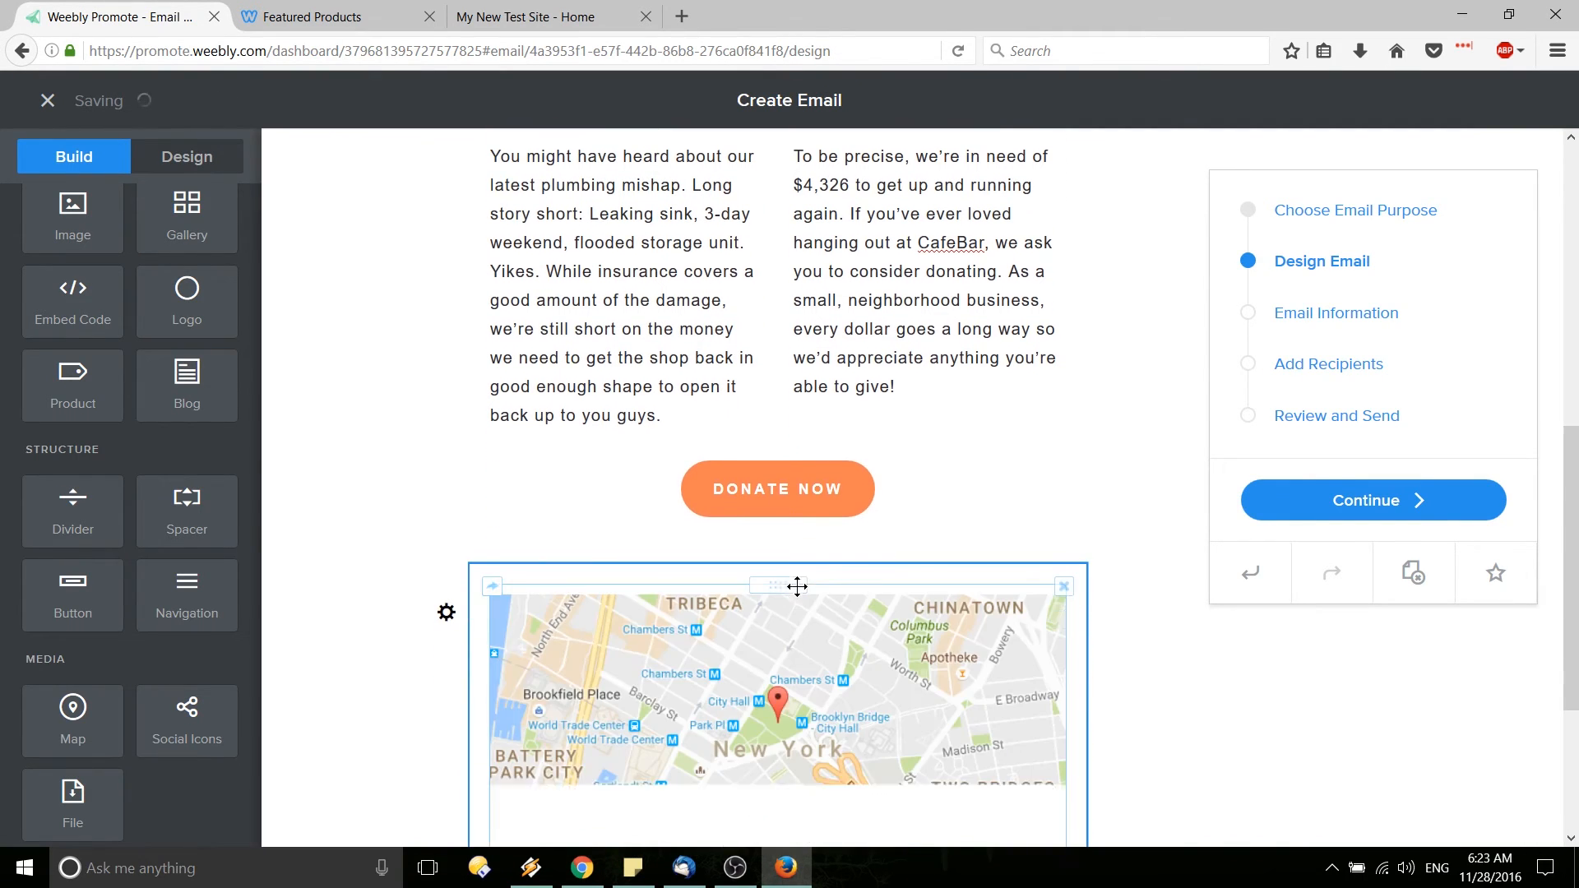
scroll(793, 585, "down", 3)
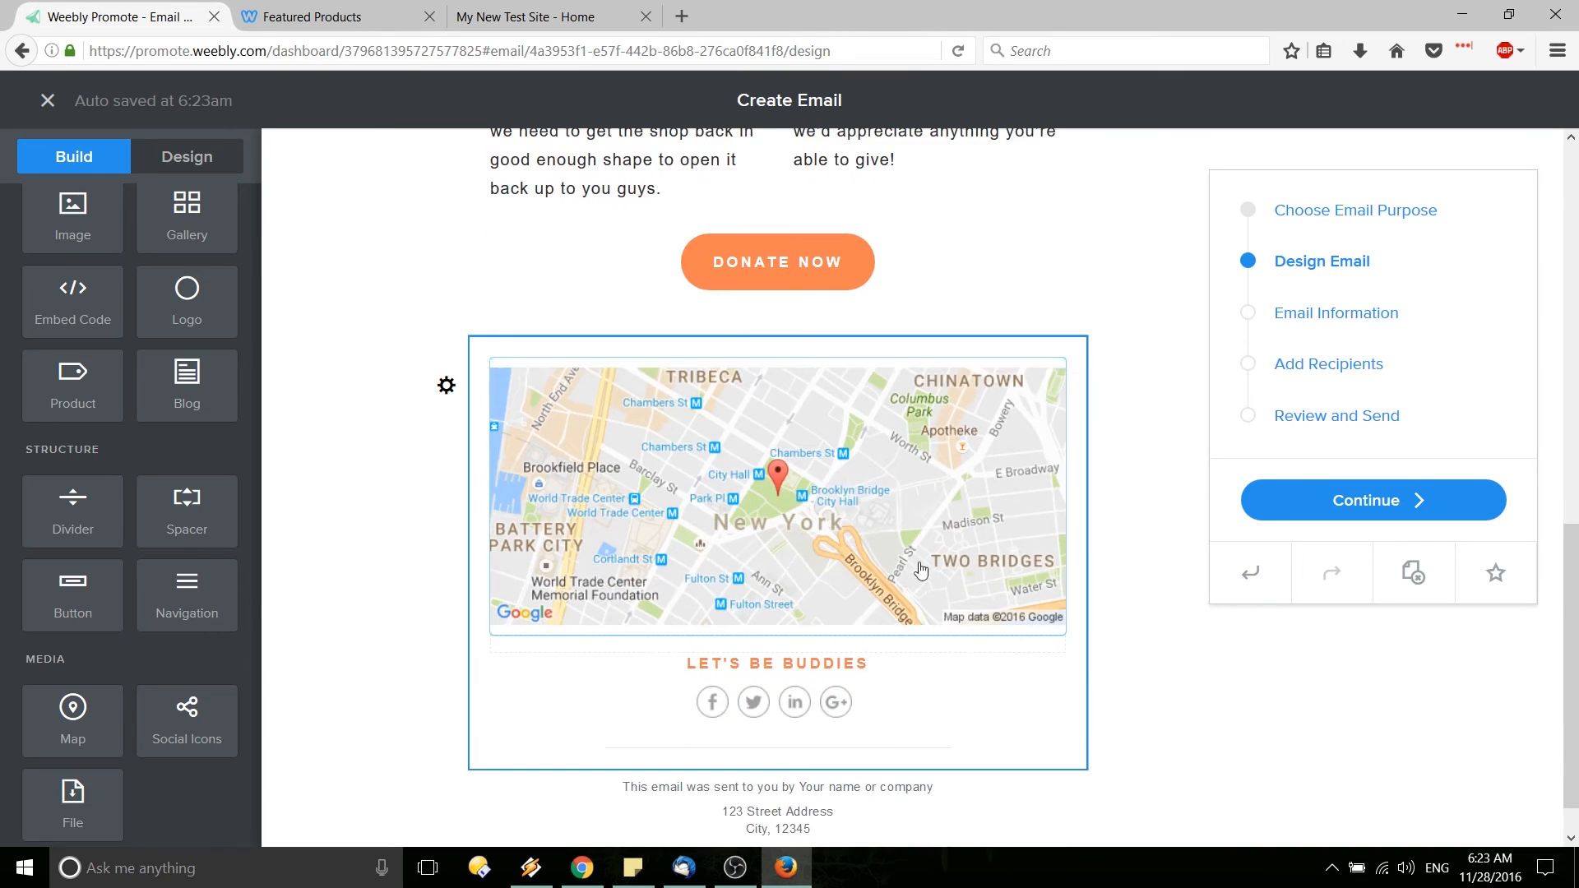
Step: Set the map's address to "White House"
left_click(776, 471)
left_click_drag(794, 547, 540, 563)
type("White House")
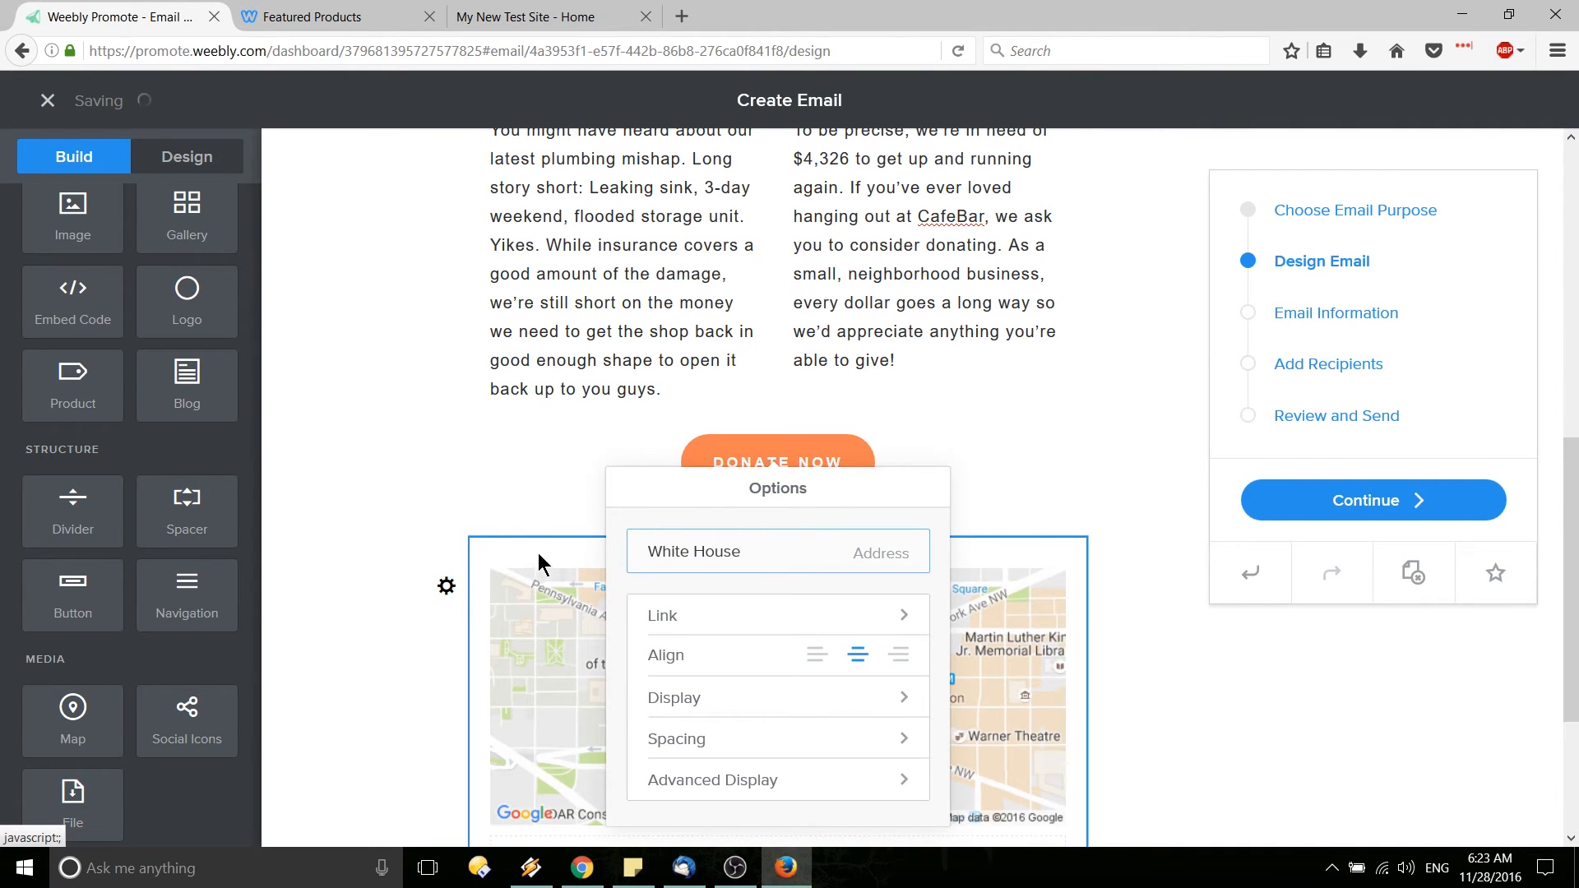
Step: Close the map's options and review the map section between the Donate Now button and the social icons
left_click(446, 497)
scroll(810, 587, "down", 2)
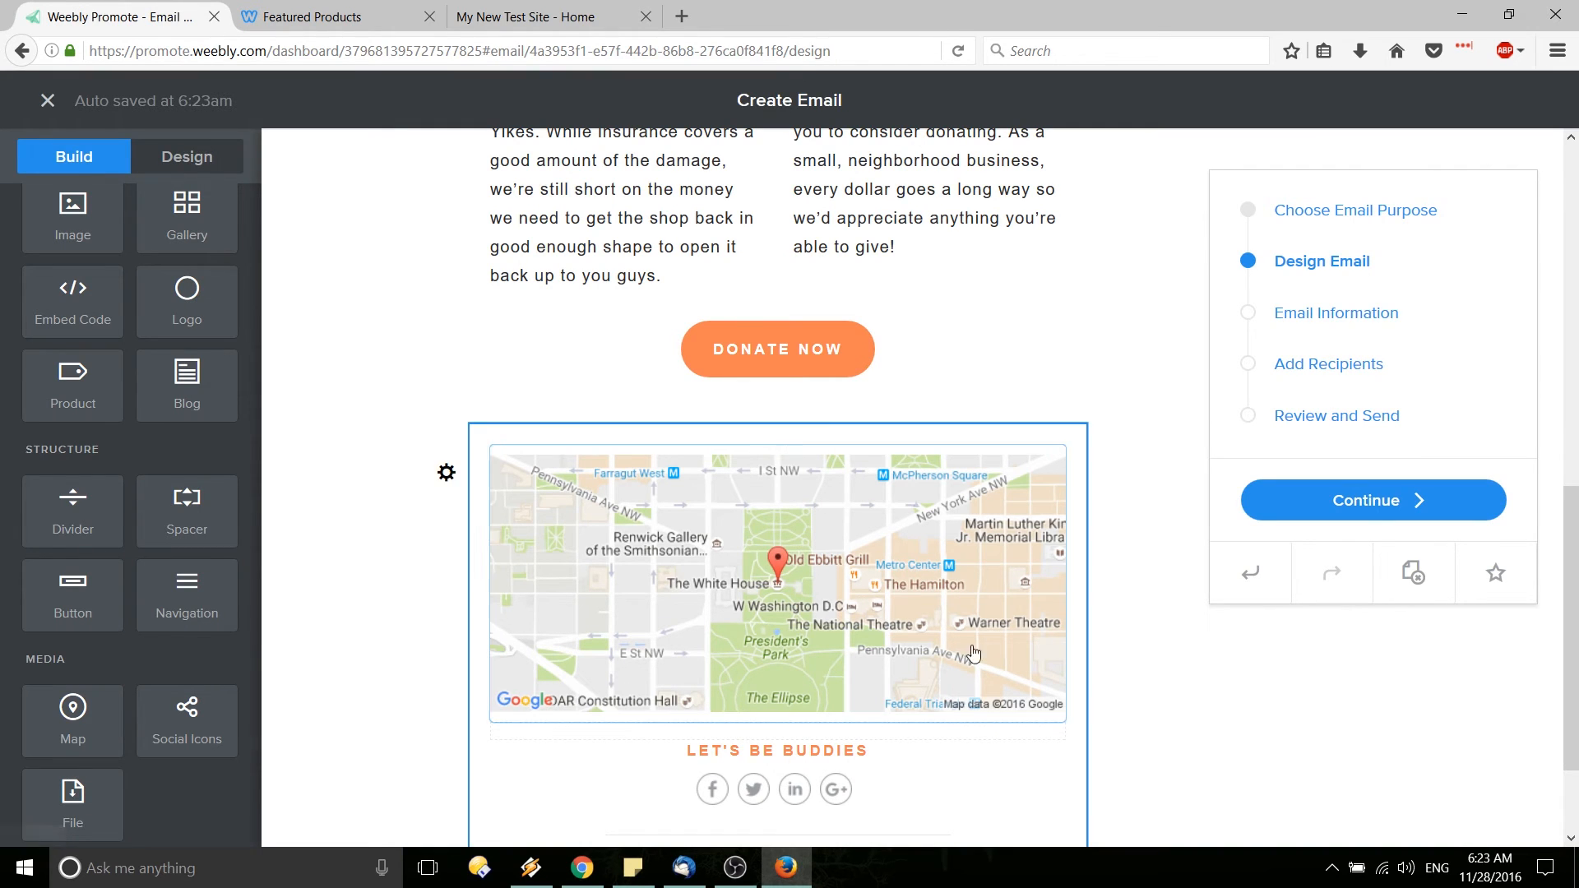
scroll(265, 557, "down", 2)
scroll(265, 558, "up", 1)
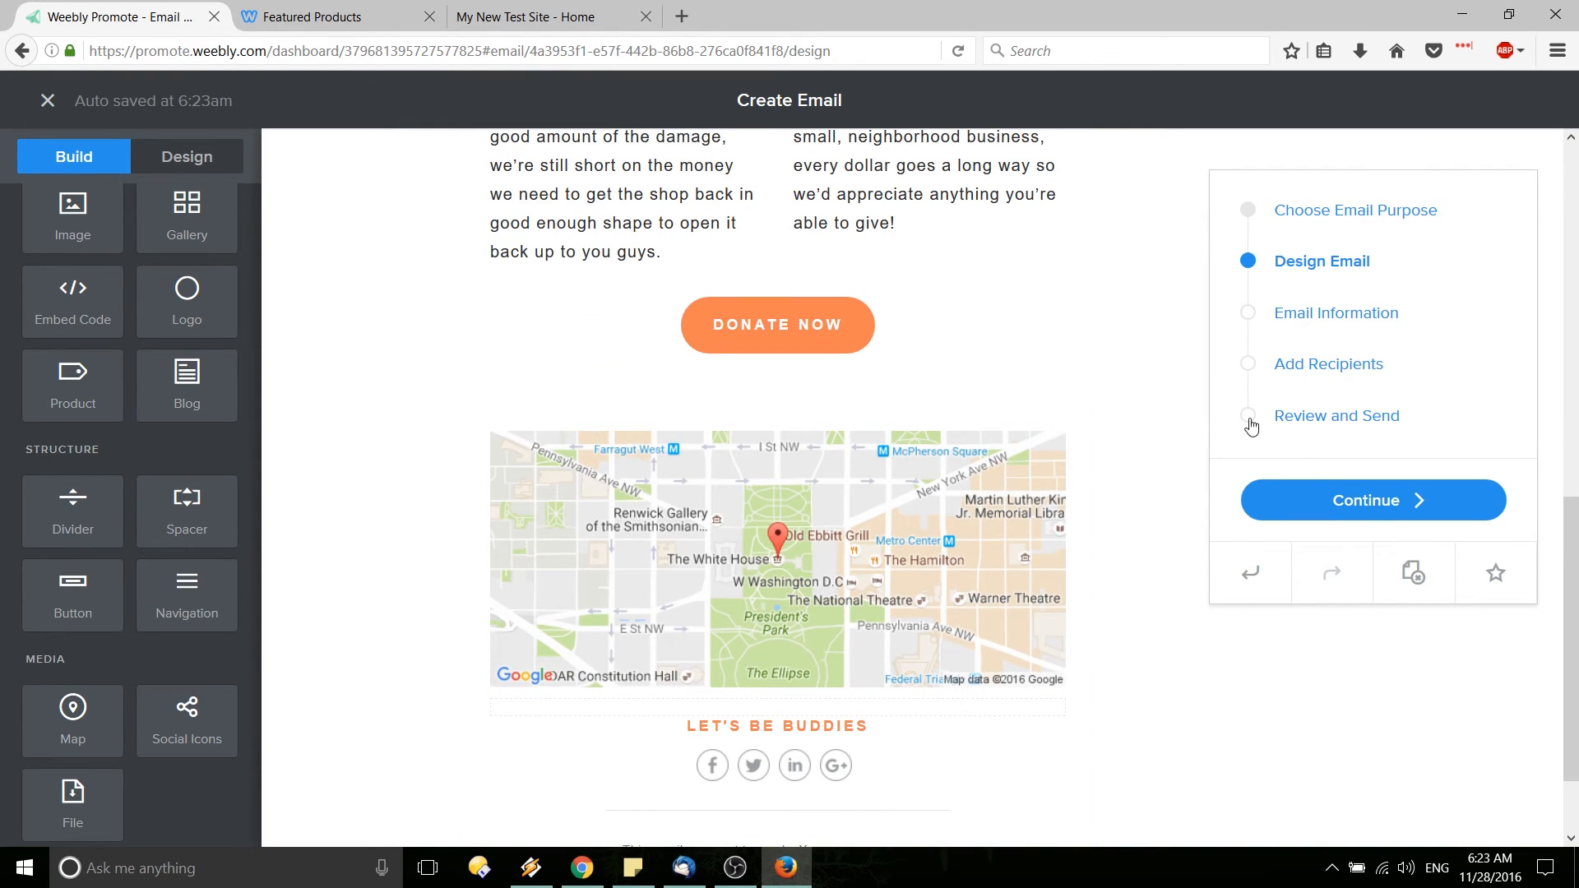
Step: Continue to the email information and set the subject line to "Thanks for Subscribing to Chris Tutorials' Email List"
left_click(1291, 497)
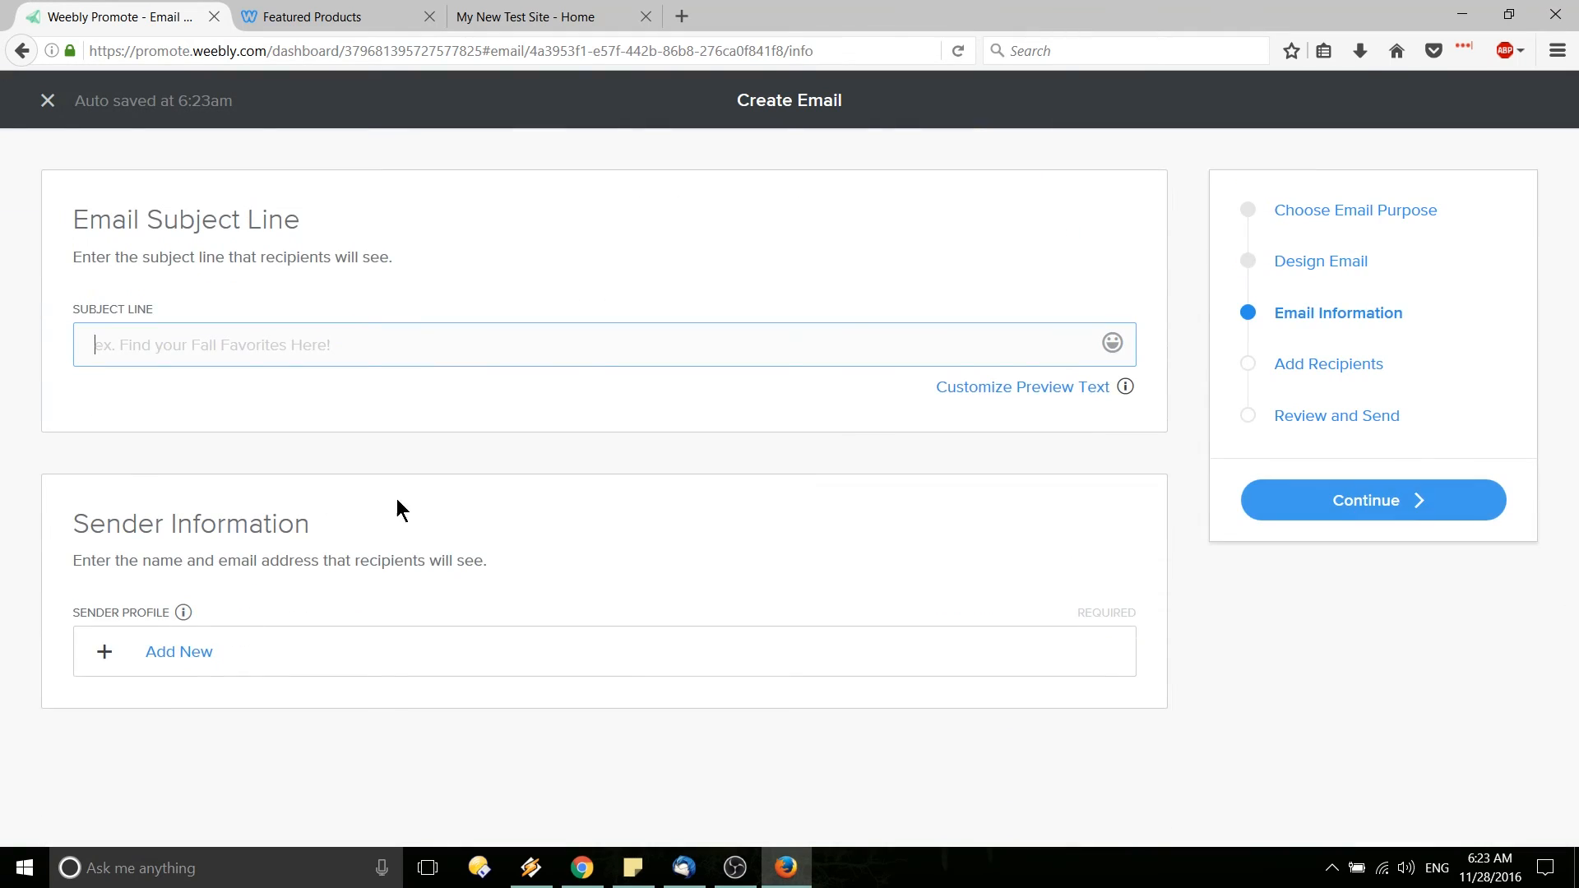
left_click(381, 356)
type("Thank")
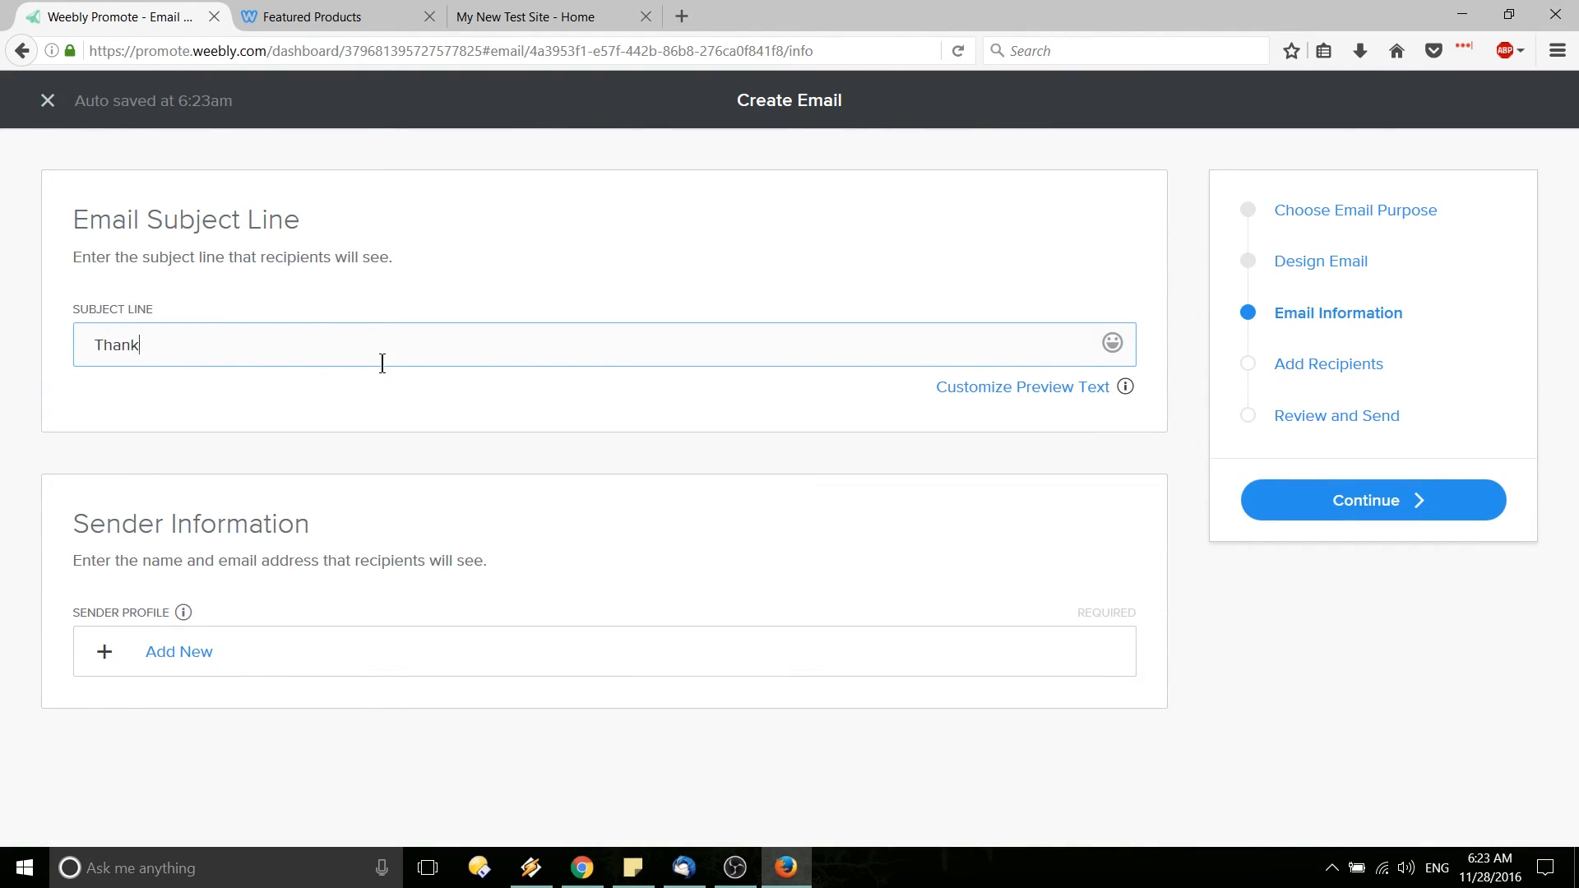
type("s for Subscribing to")
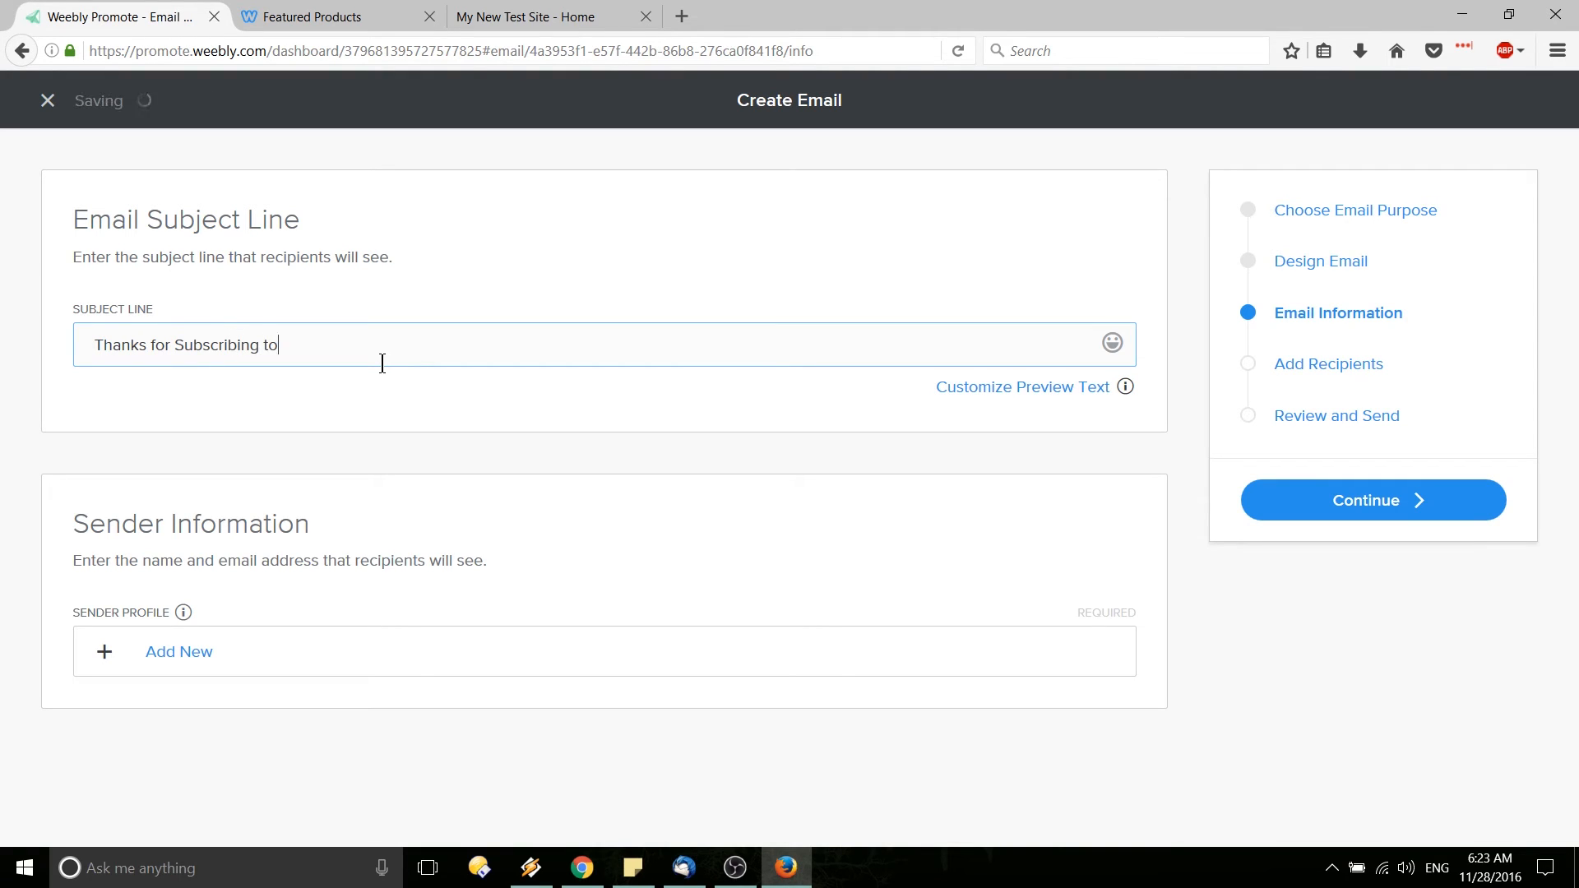
key("BackSpace")
key("BackSpace")
key("BackSpace")
key("BackSpace")
key("BackSpace")
key("BackSpace")
type("ing to Chris Tutorials'")
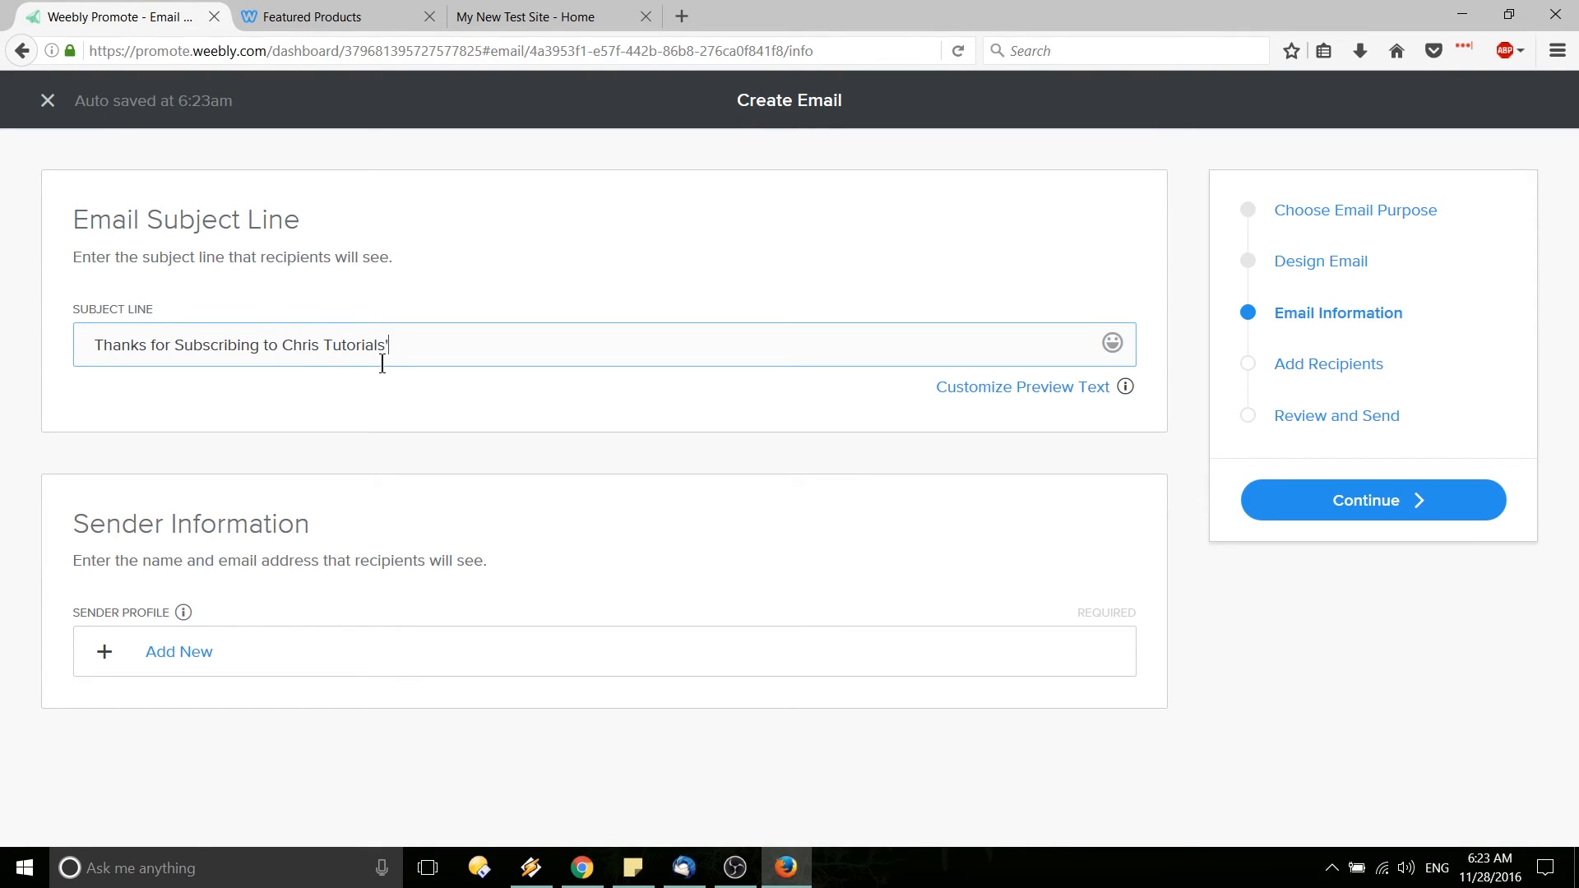
type(" Email List")
Step: Open a new sender profile and look through the sender details it asks for
left_click(164, 652)
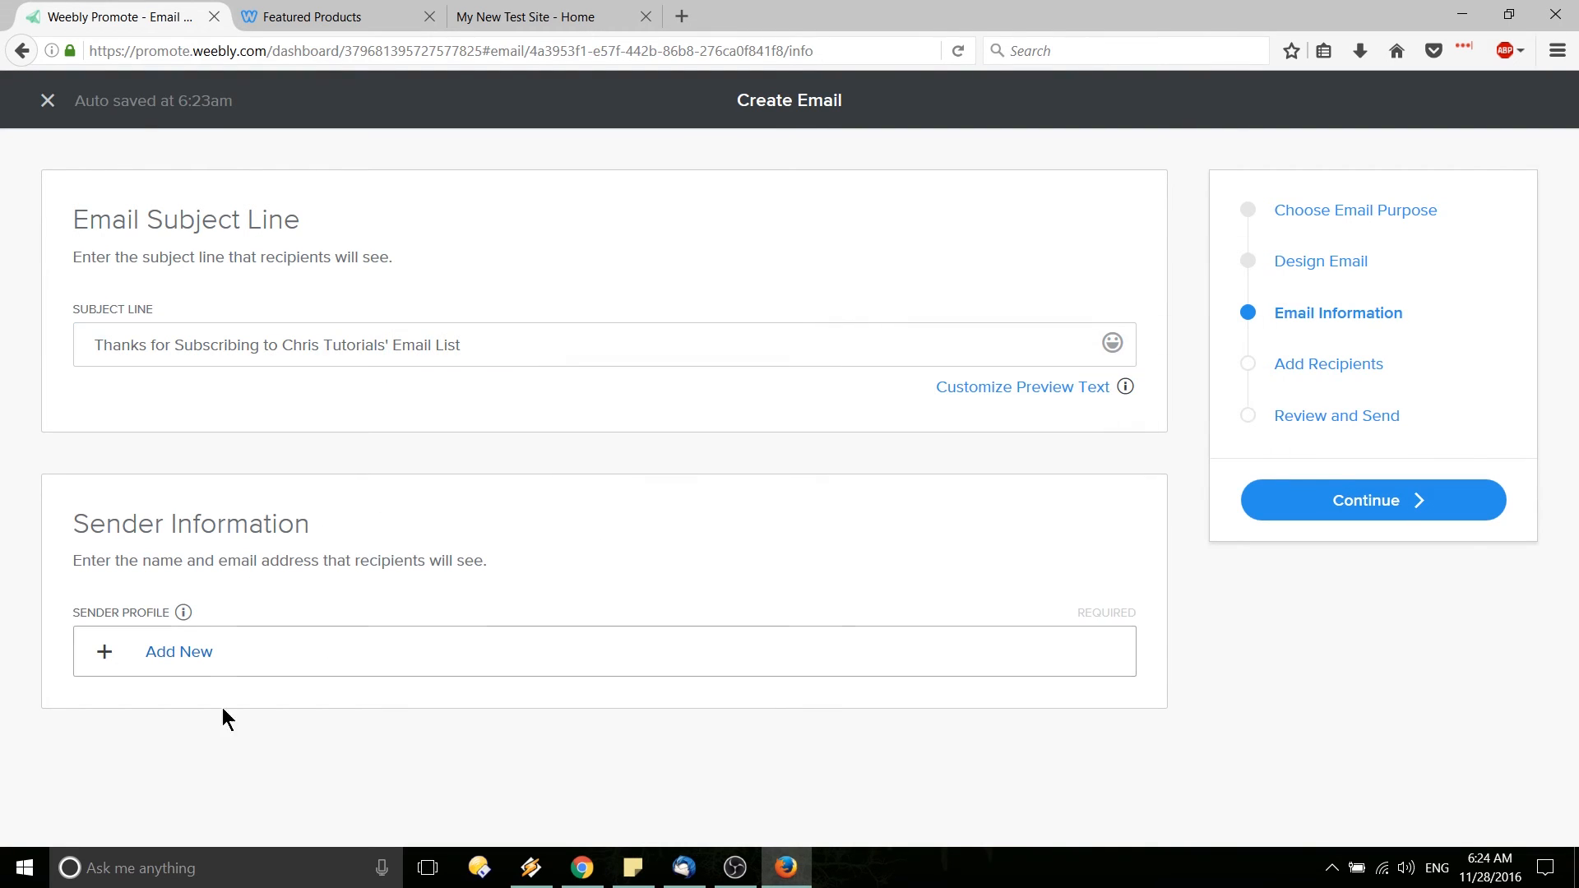
left_click(191, 655)
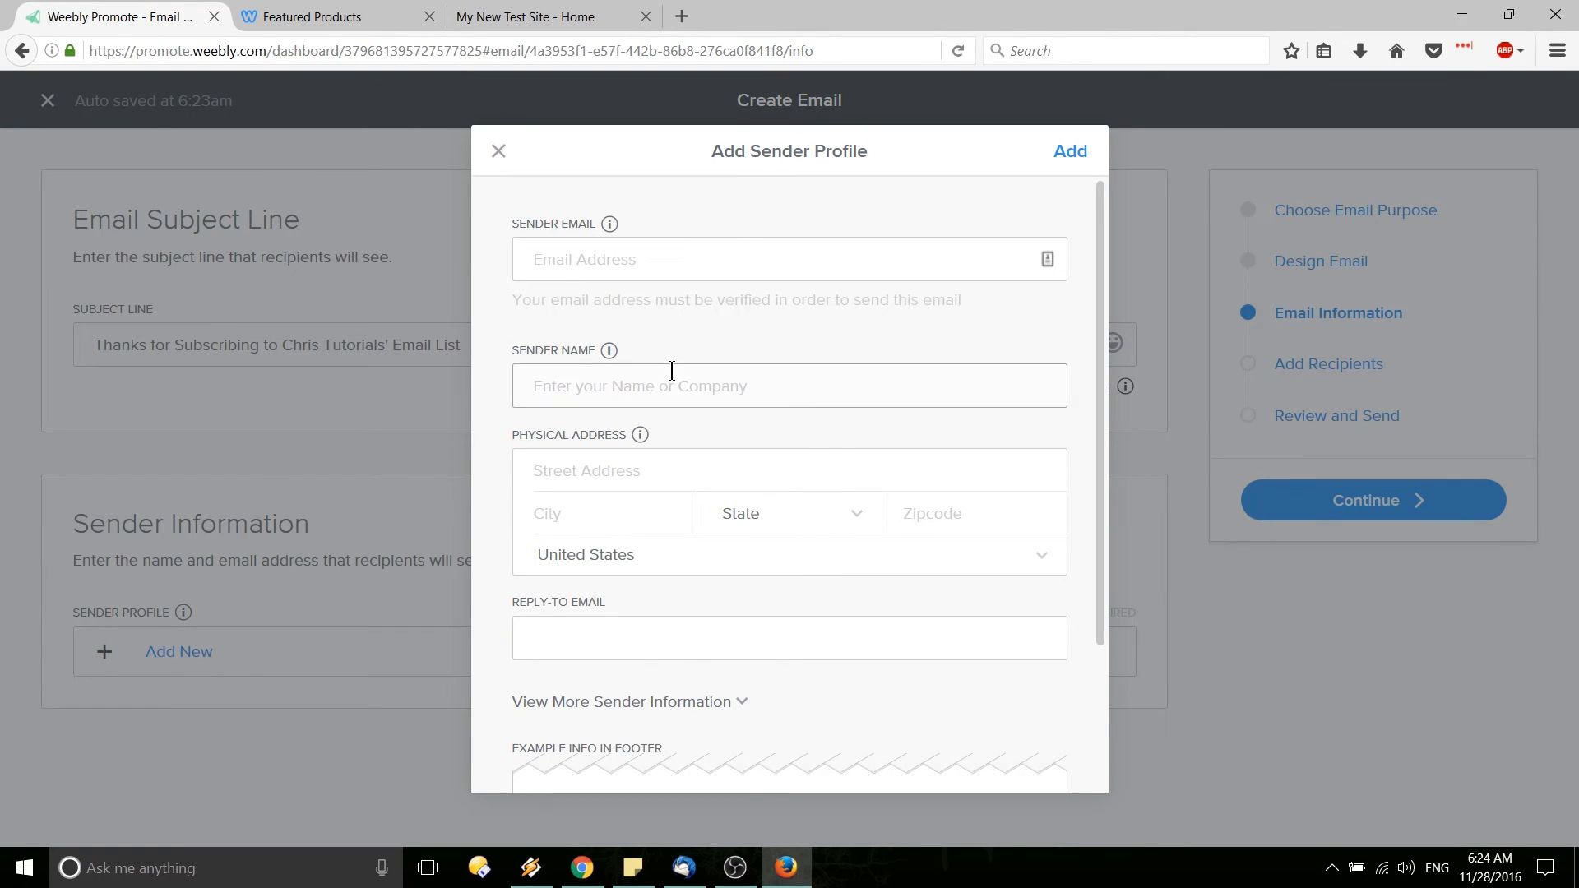
scroll(635, 477, "down", 3)
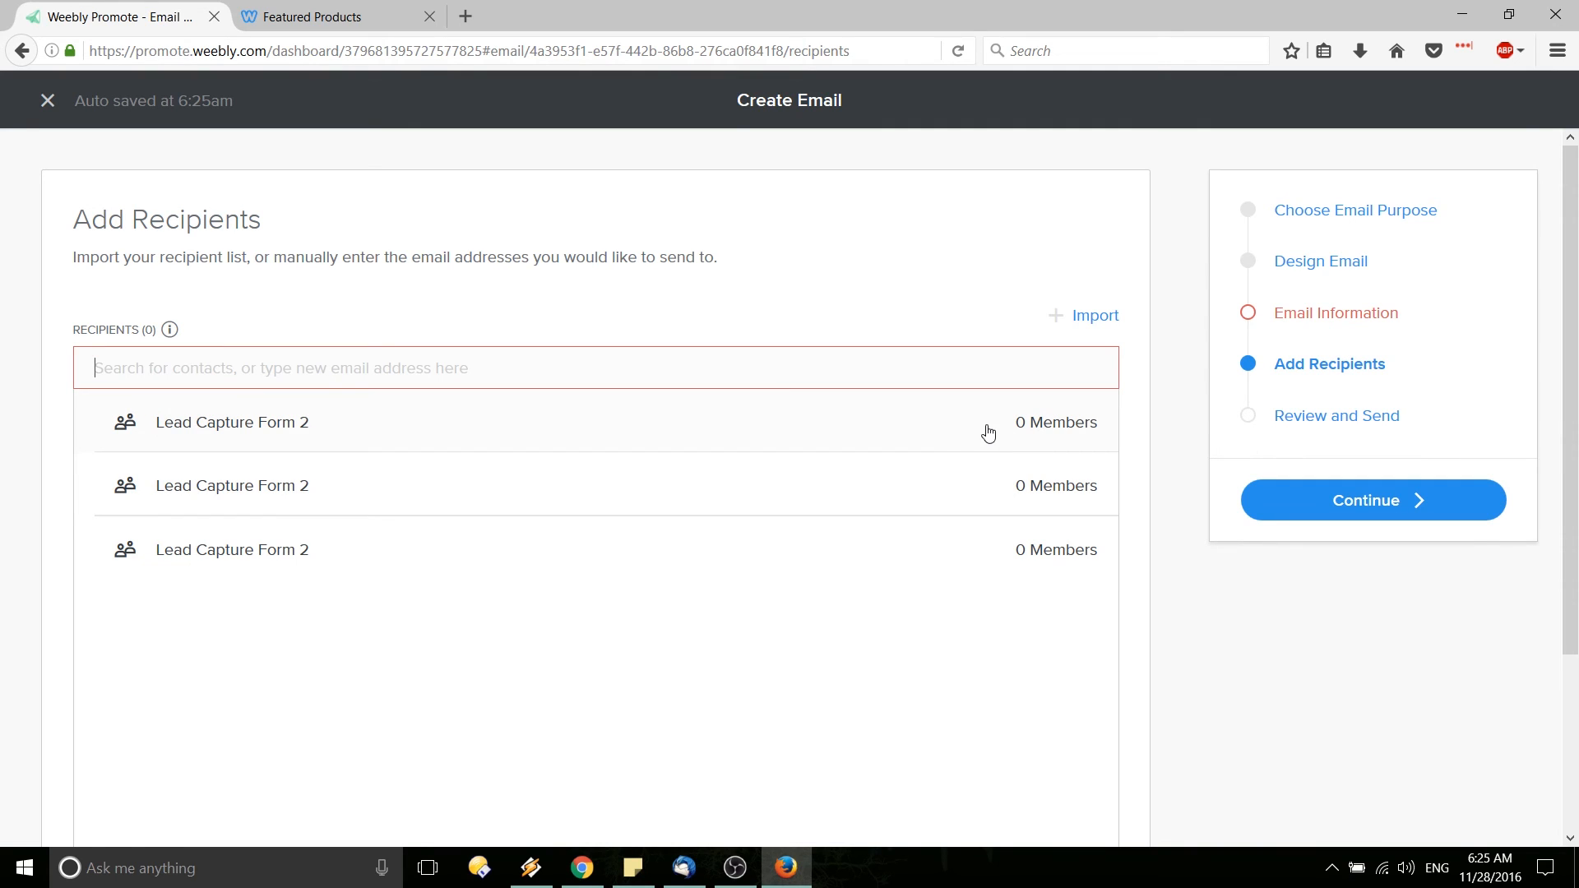
Step: Add the first Lead Capture Form 2 group as the email's recipients and continue to the review stage
left_click(1055, 422)
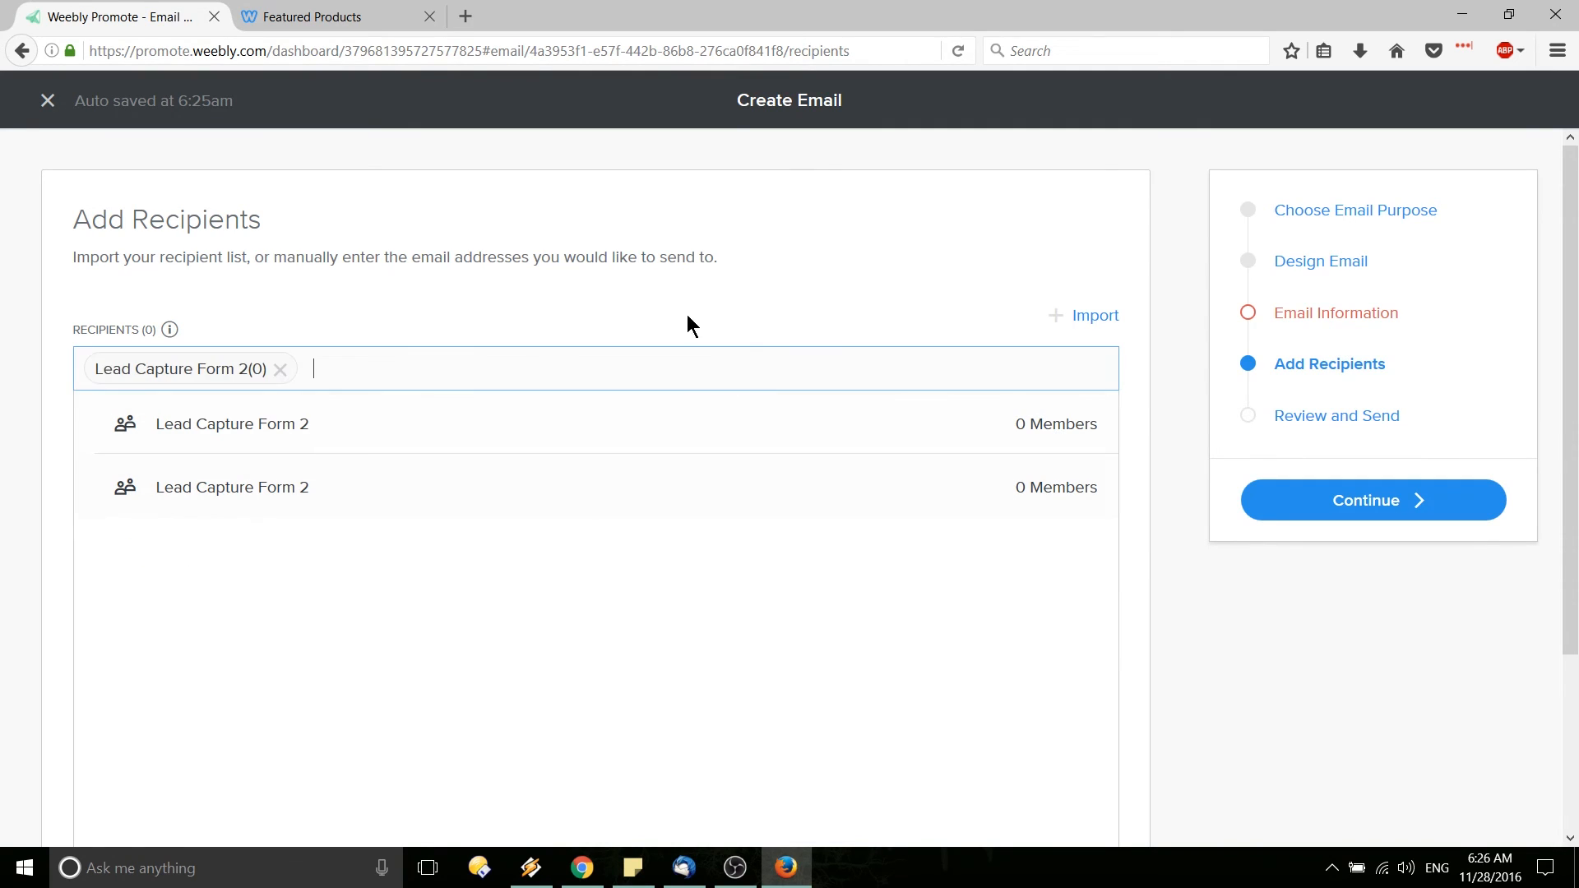
left_click(1309, 503)
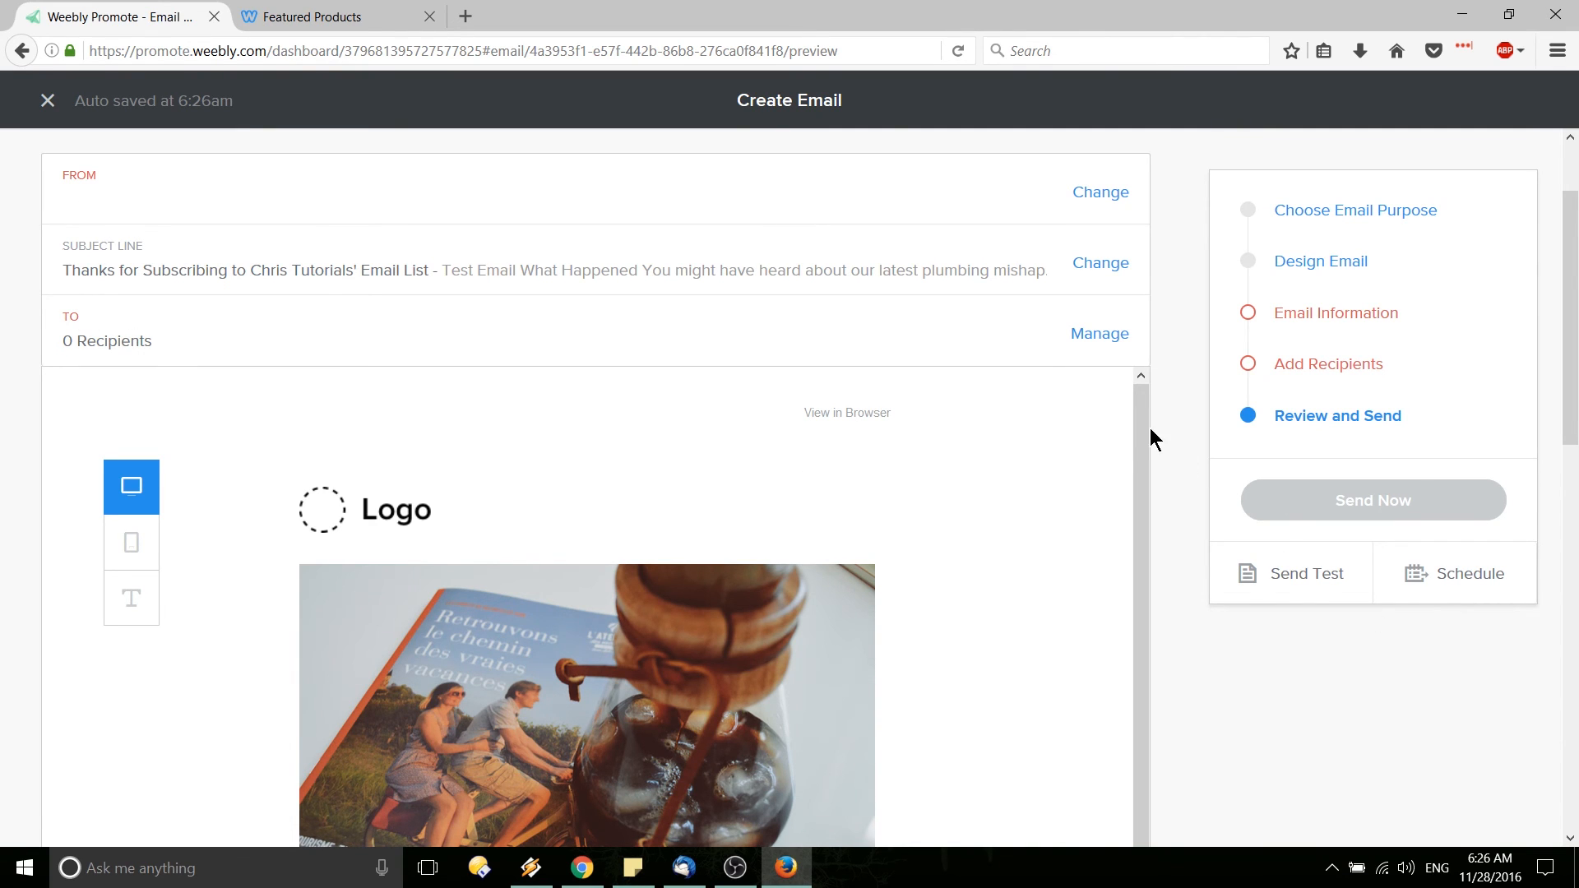
Step: Review the email's sender, subject and recipient details and its desktop preview down to the map
scroll(1151, 427, "down", 5)
scroll(769, 416, "down", 2)
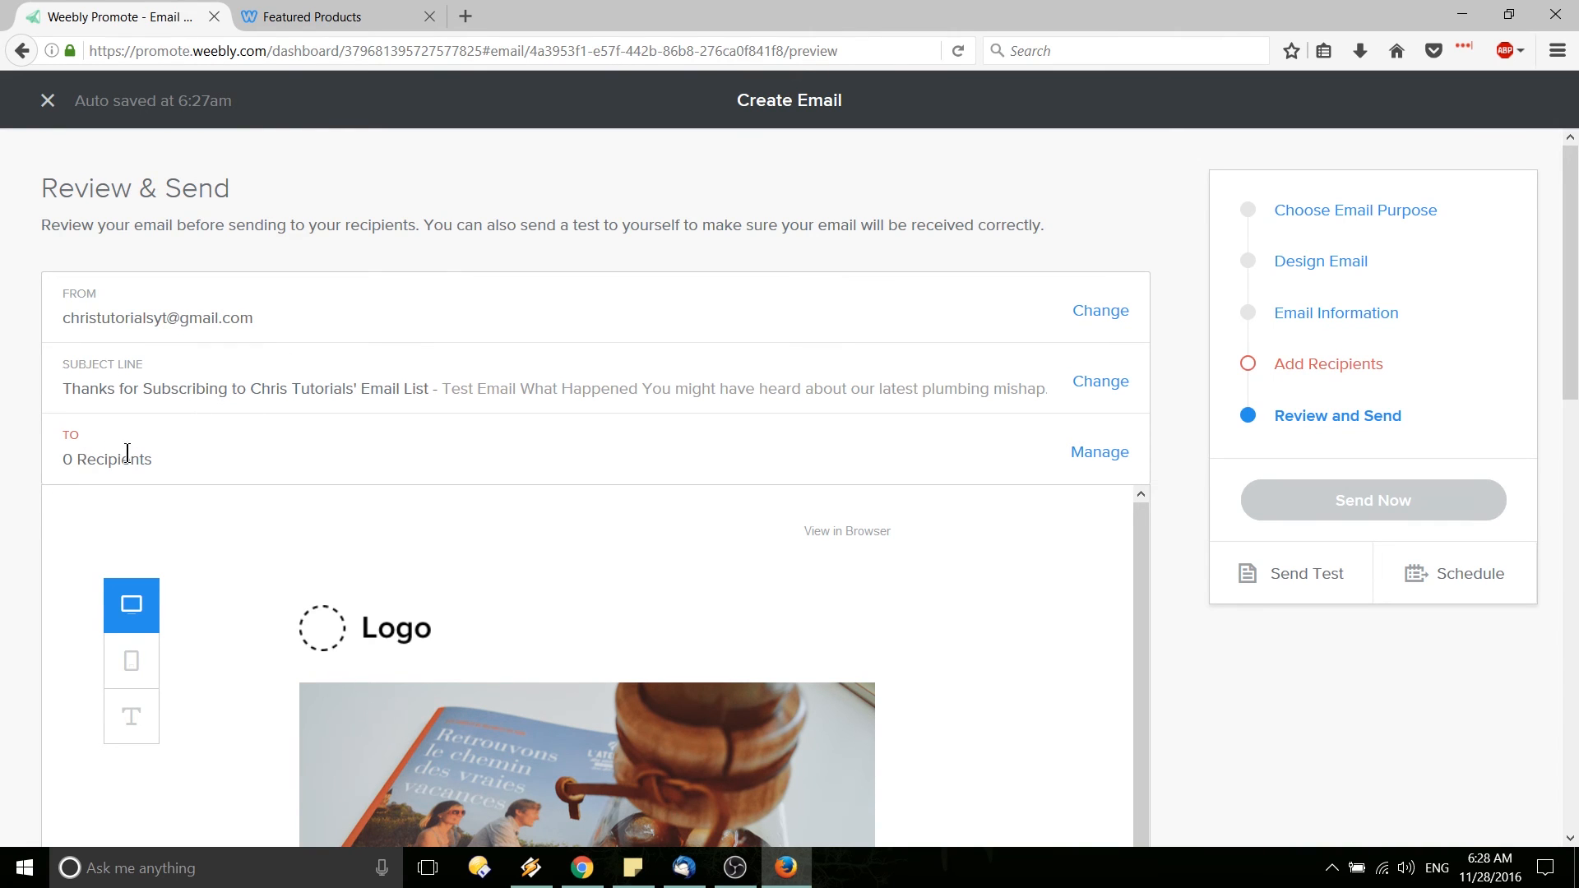
scroll(1192, 429, "down", 4)
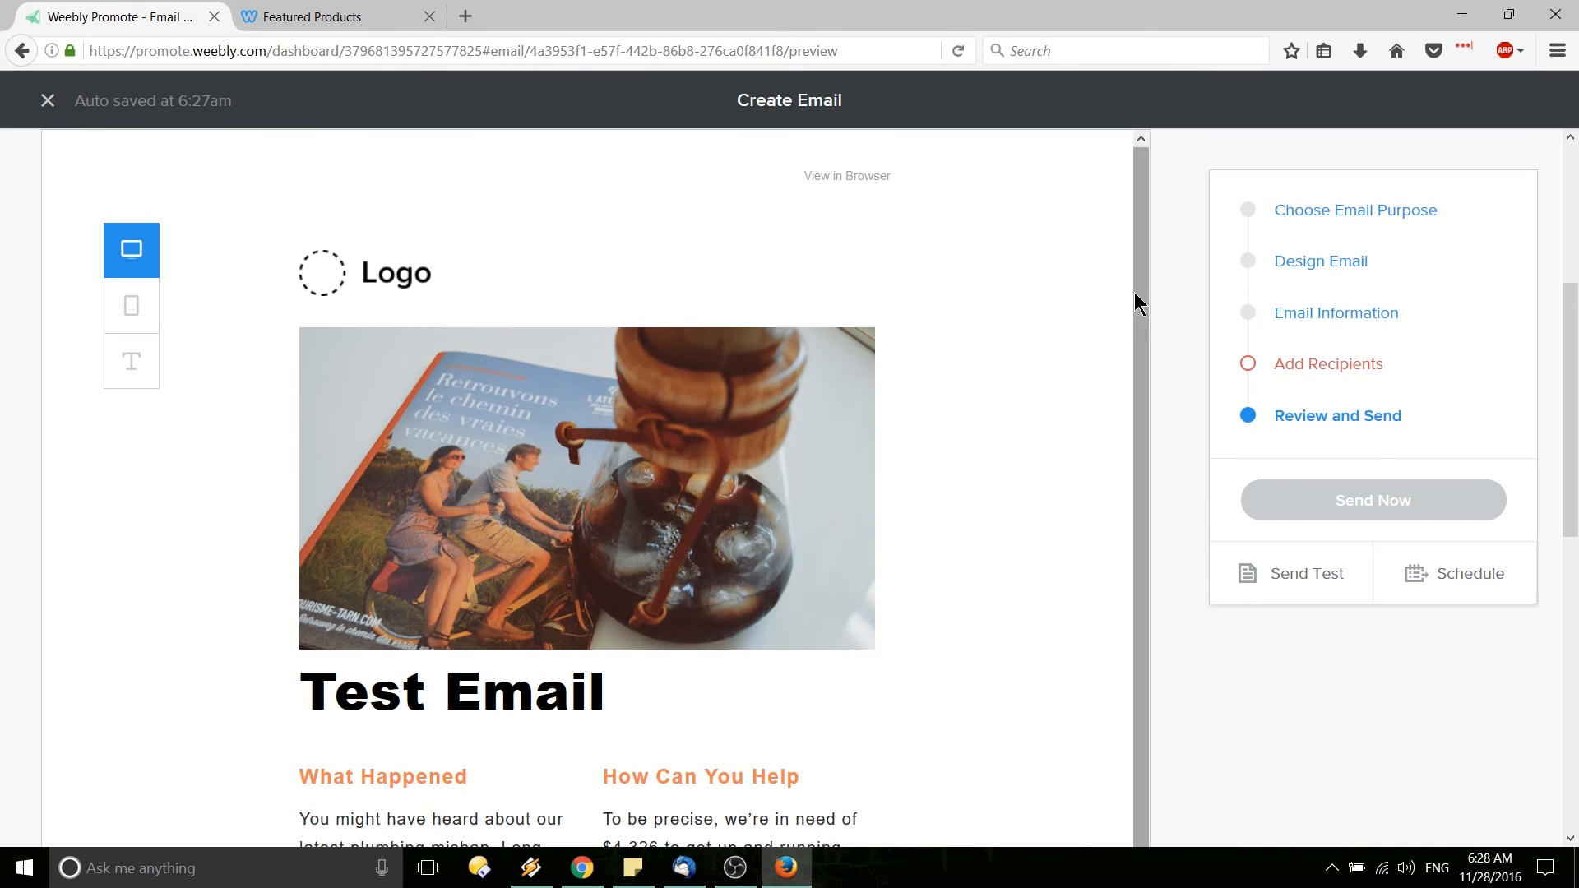
left_click_drag(1137, 297, 1120, 592)
scroll(1176, 526, "down", 2)
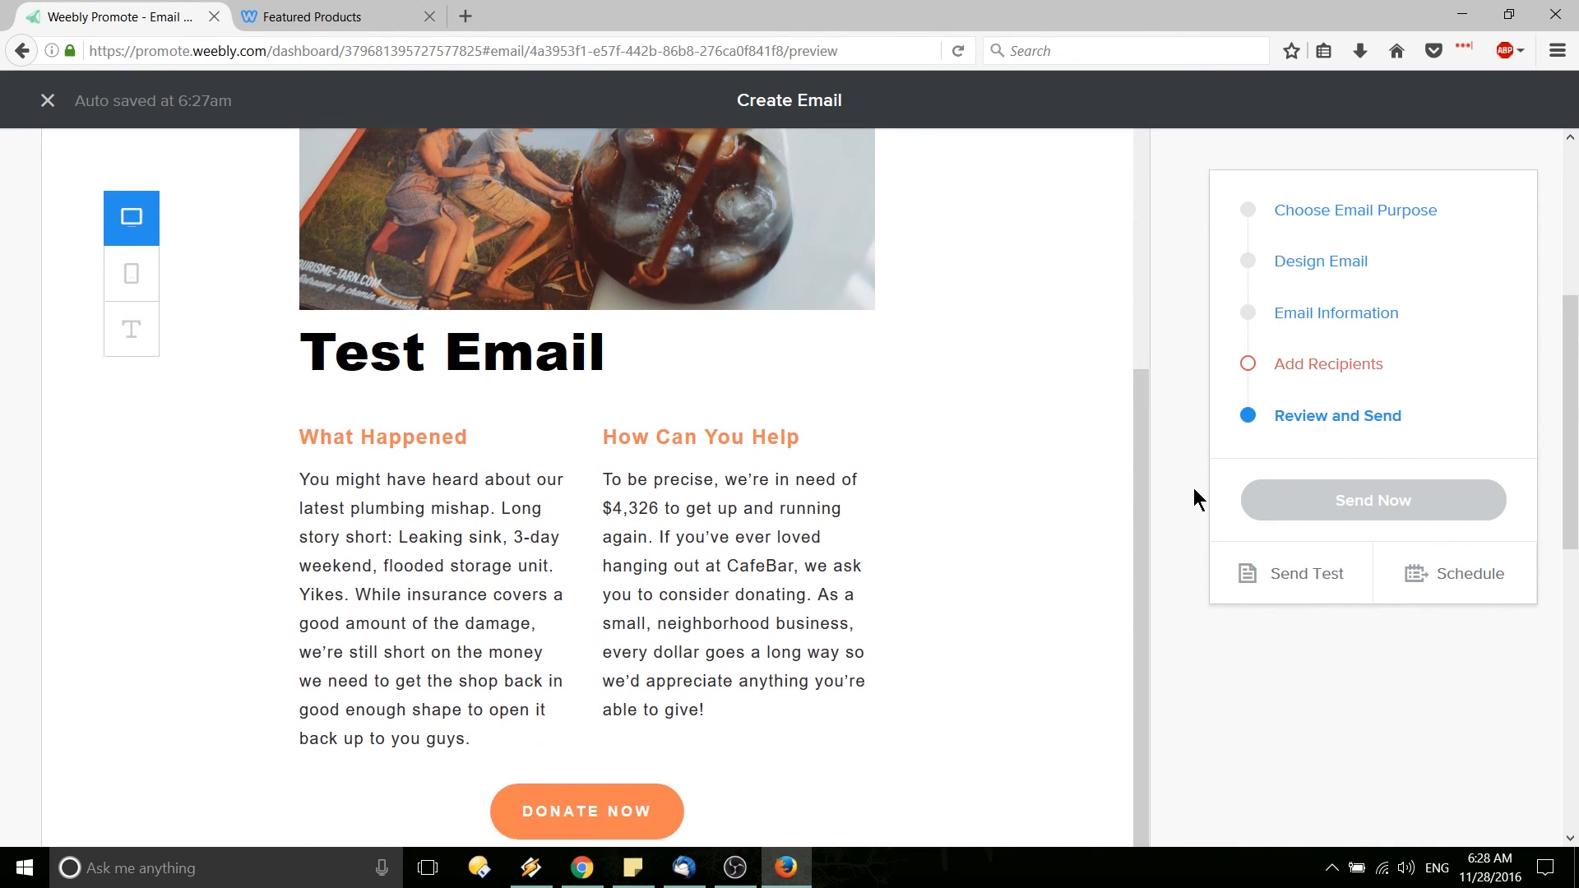
scroll(1192, 498, "down", 2)
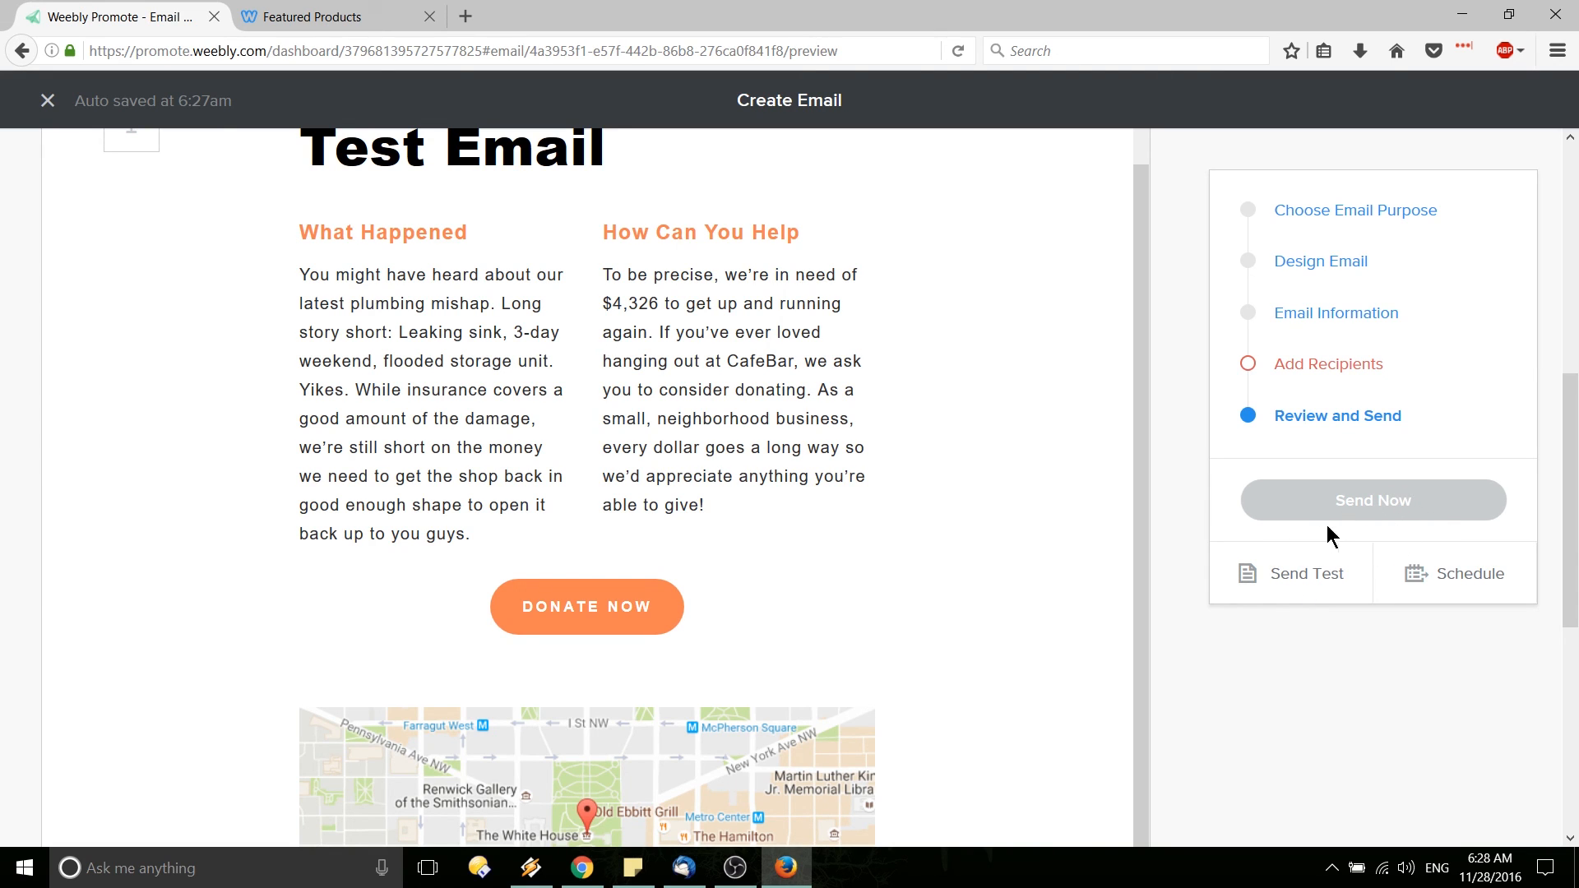
scroll(1431, 543, "up", 7)
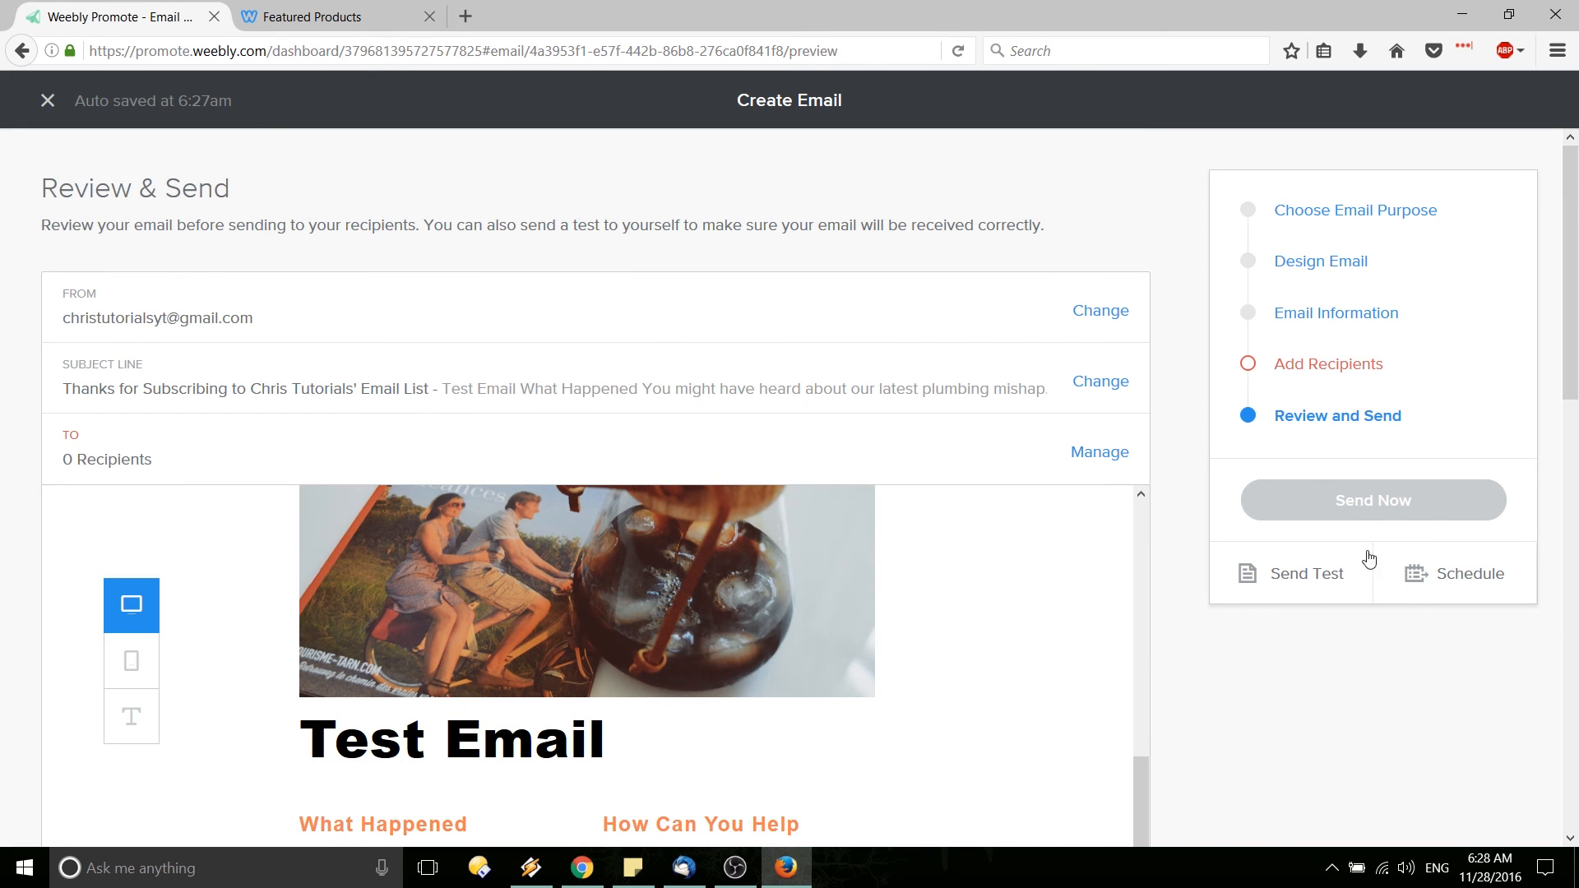
Step: Close the email and save it as a draft named "Draft 1"
left_click(48, 102)
left_click(692, 216)
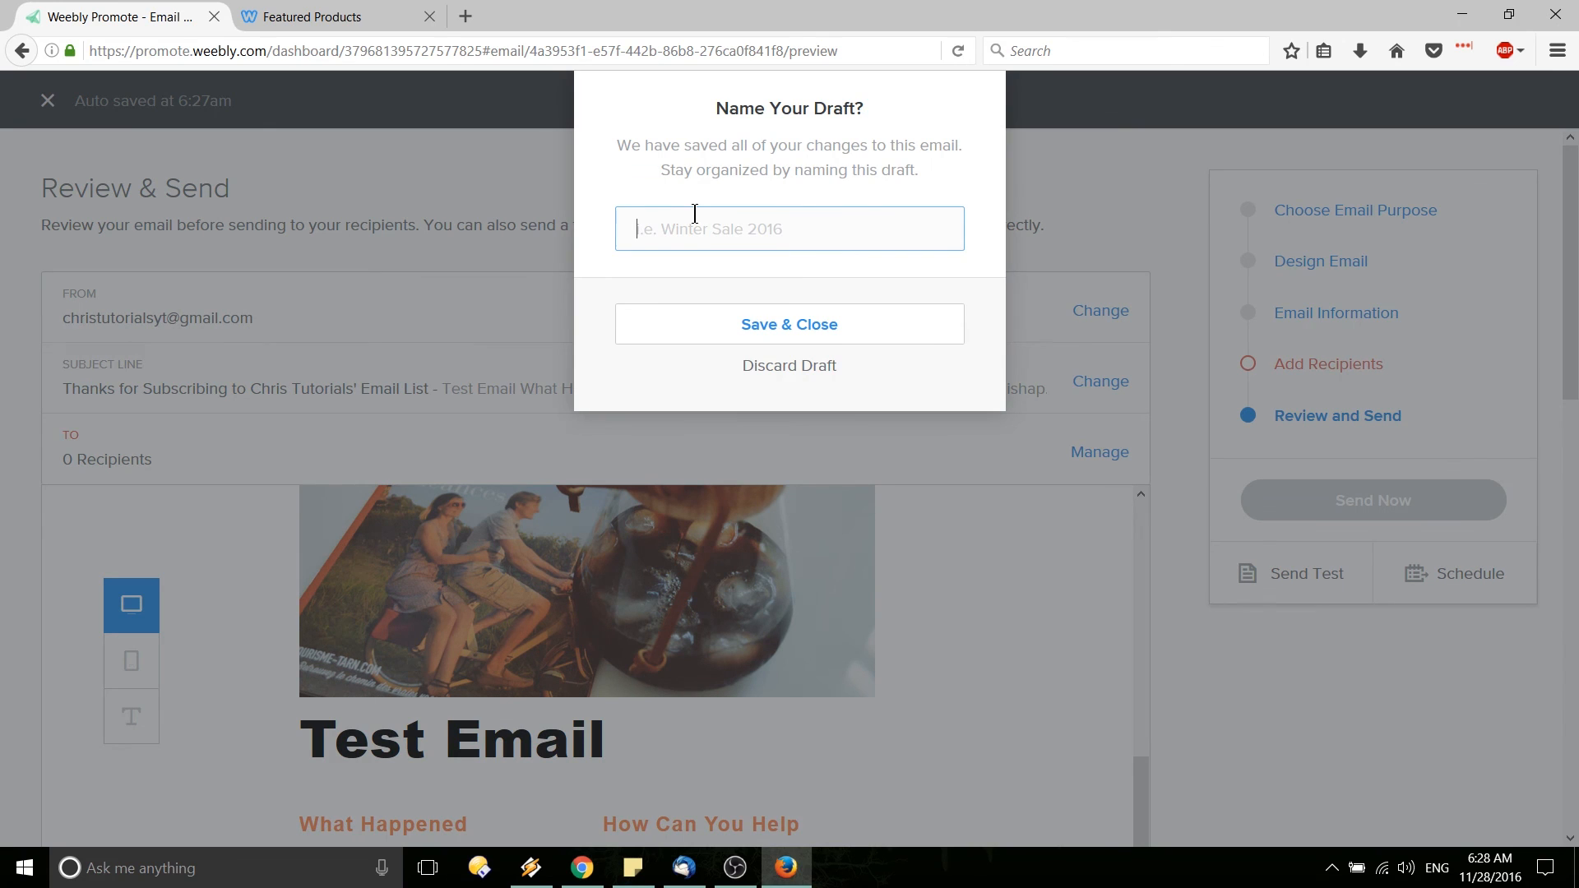
type("Draft 1")
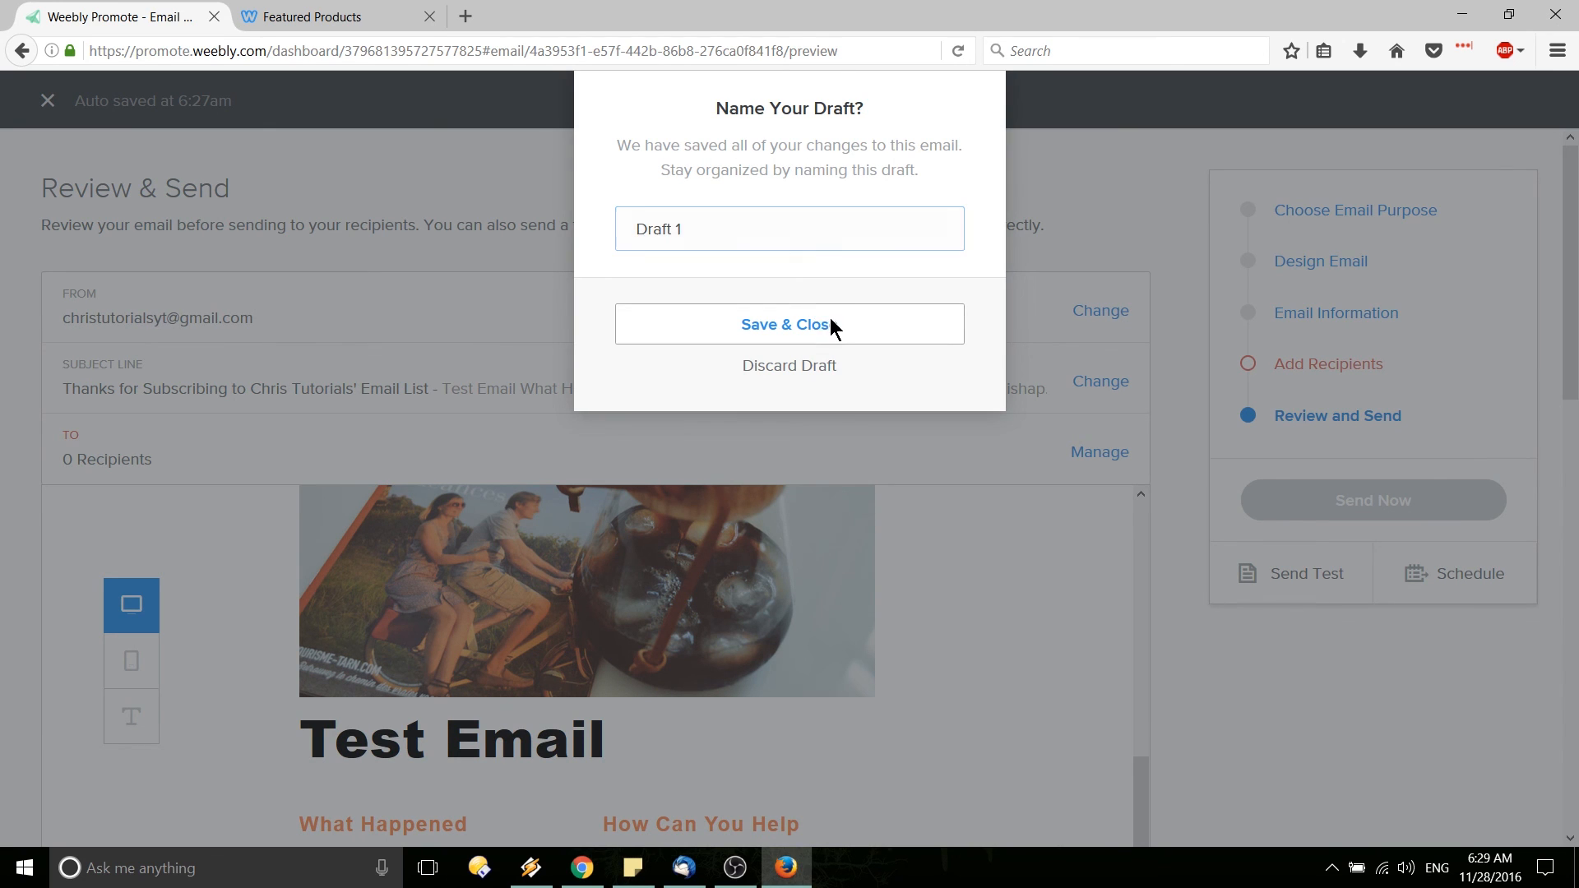
left_click(830, 321)
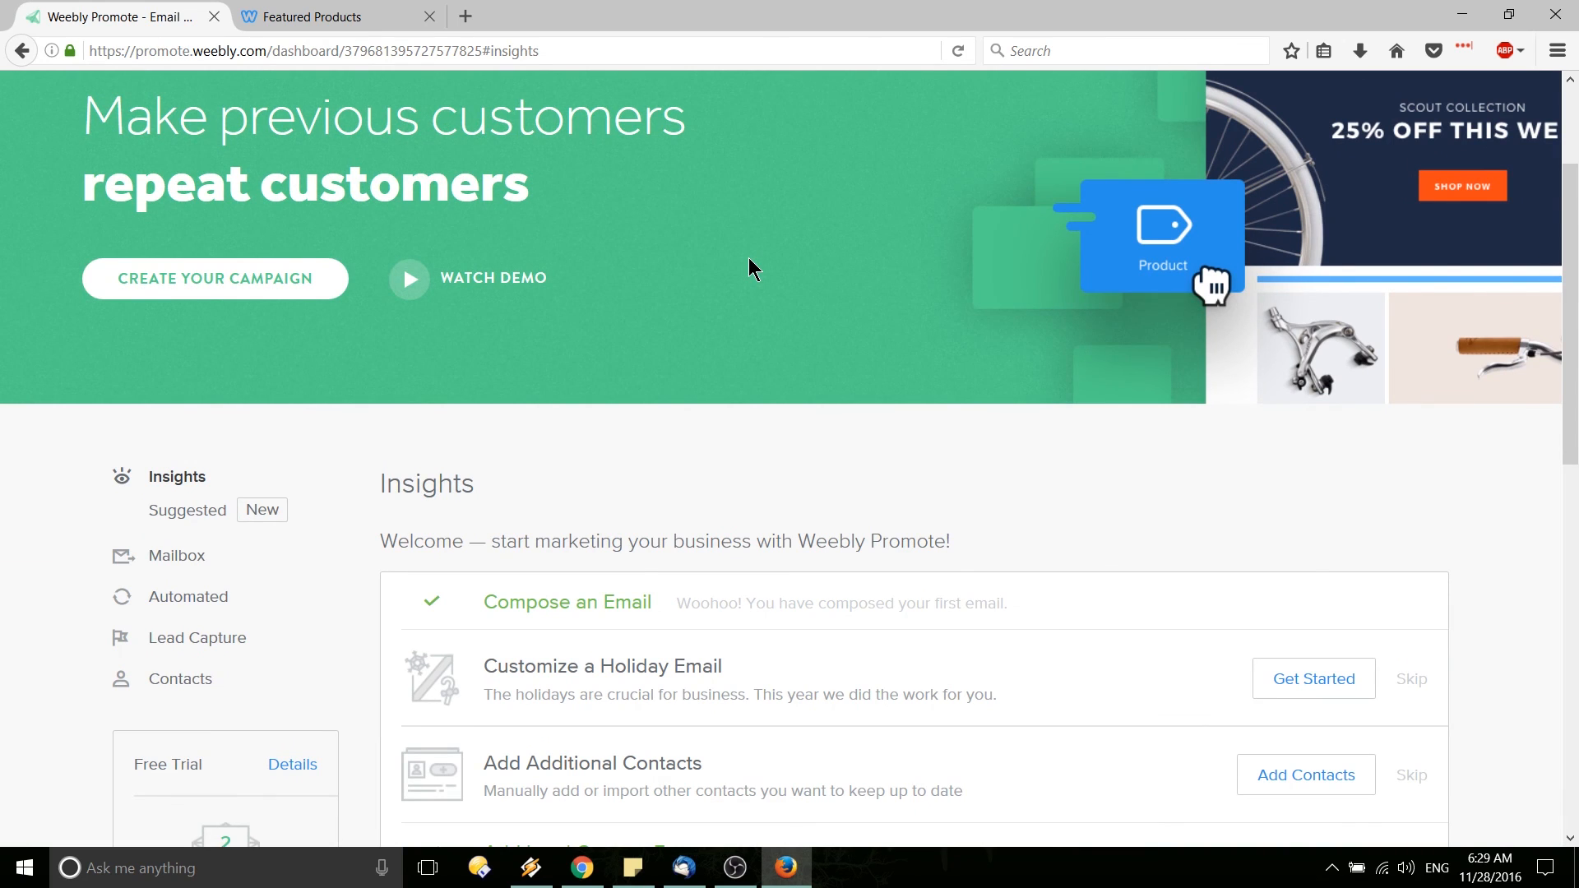
Step: Look through the Insights page's suggested marketing tasks, email notifications and Helpful Articles
scroll(748, 258, "down", 2)
scroll(748, 258, "down", 2)
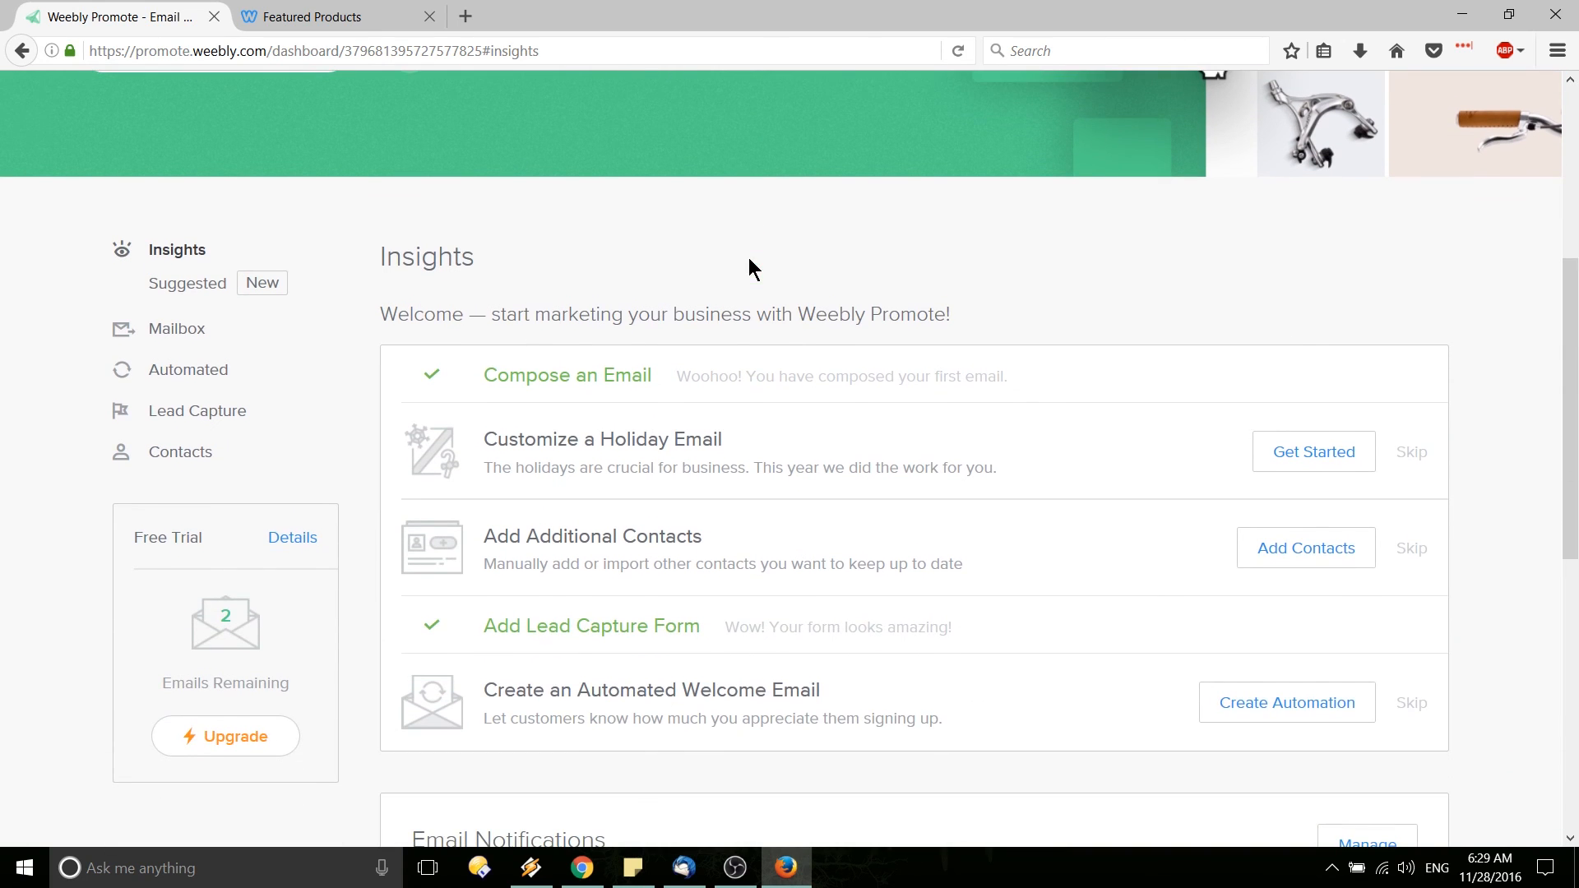
scroll(748, 258, "down", 10)
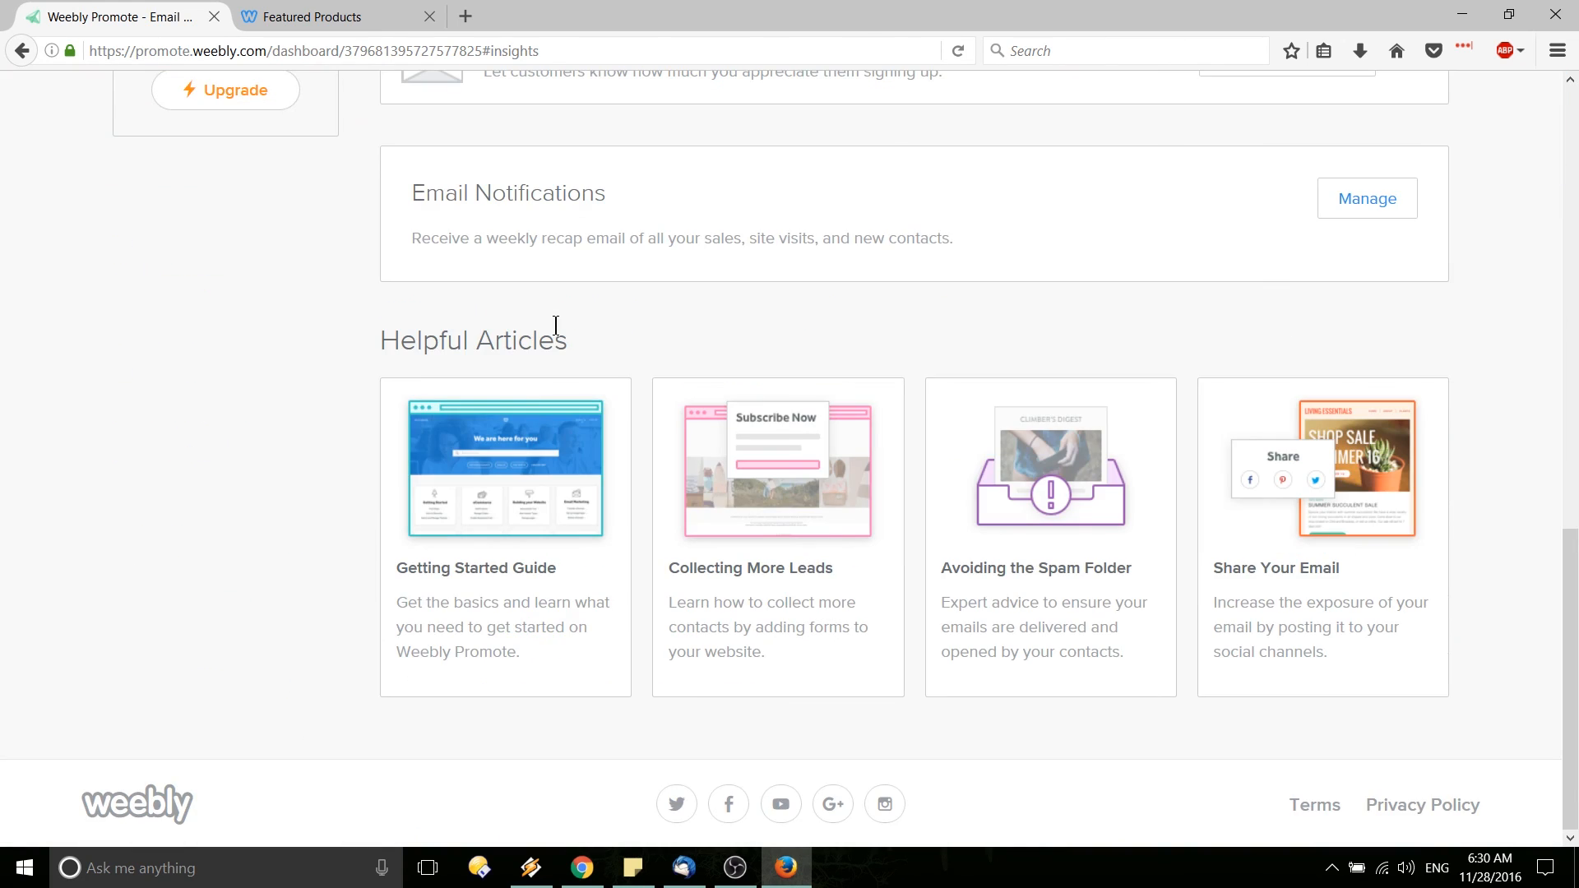
left_click_drag(382, 343, 597, 344)
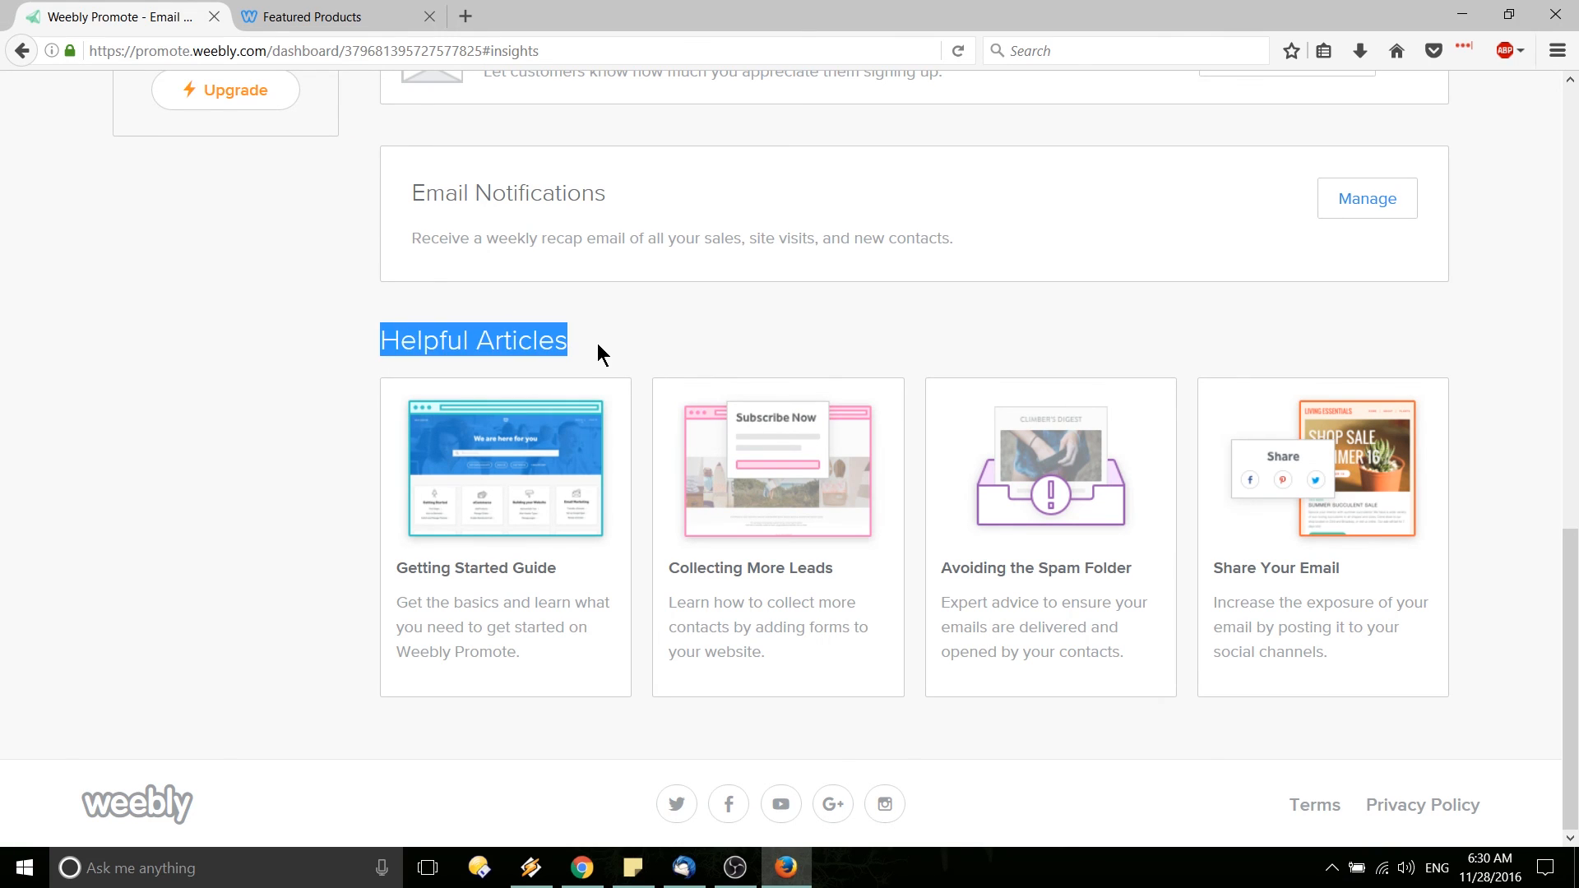
left_click(597, 343)
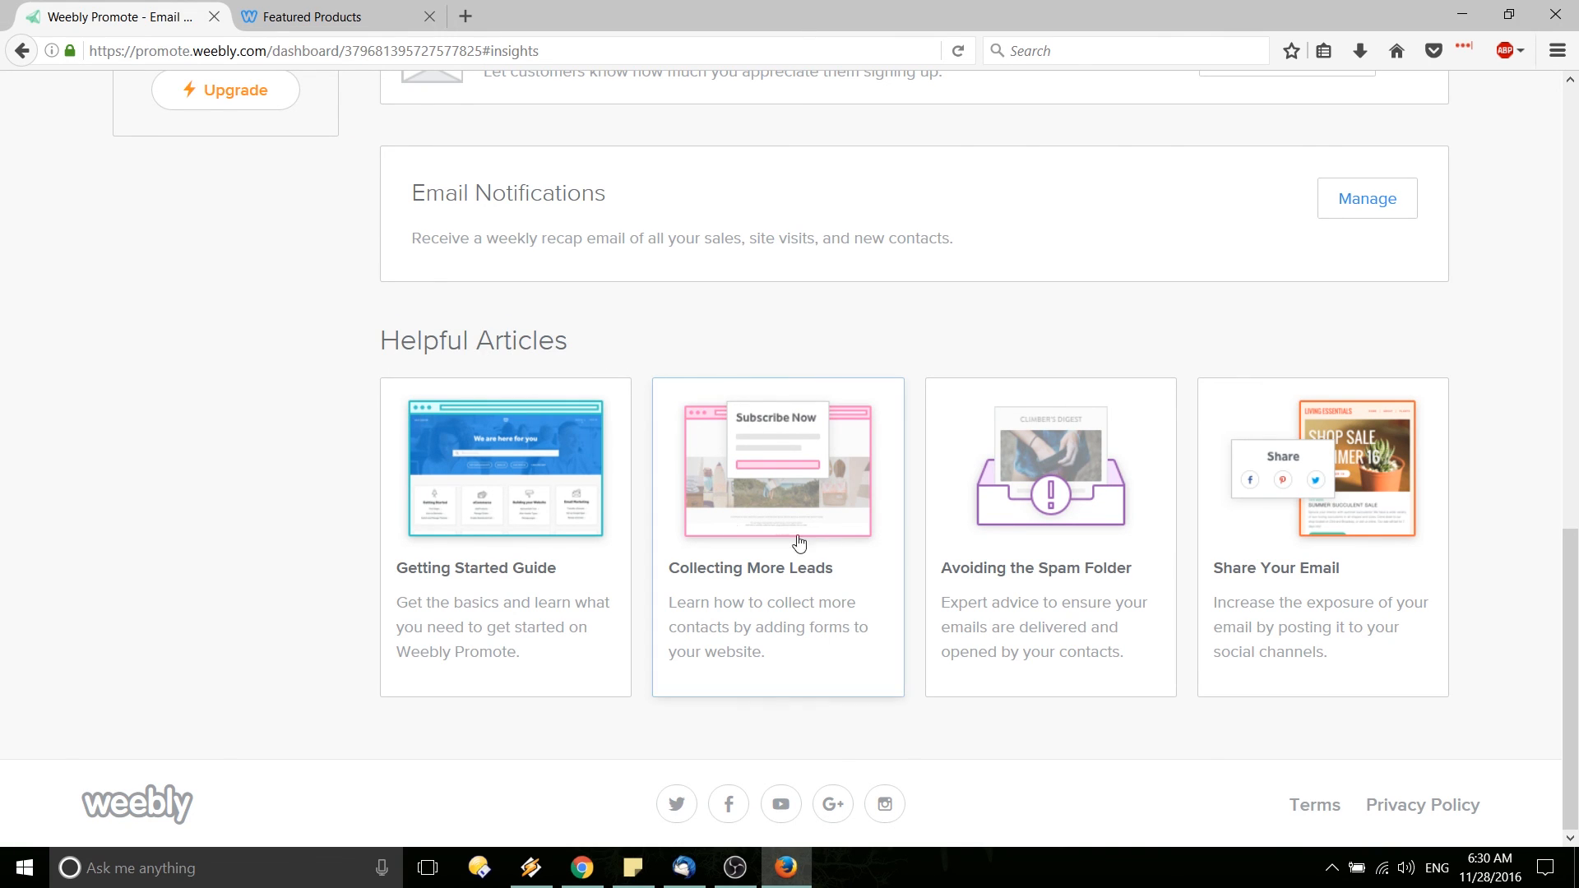